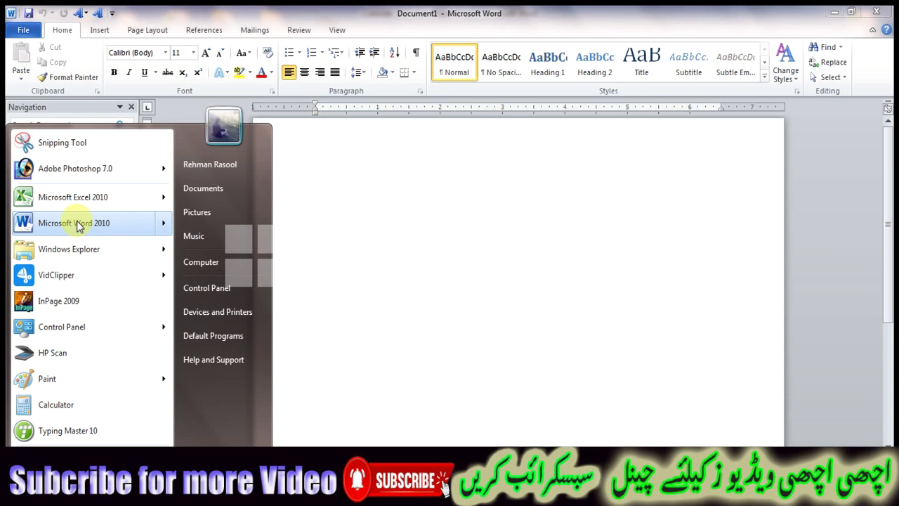
- Insert the calendar picture 00003.jpg and set its text wrapping to Tight
{"action": "left_click", "coordinate": [149, 226]}
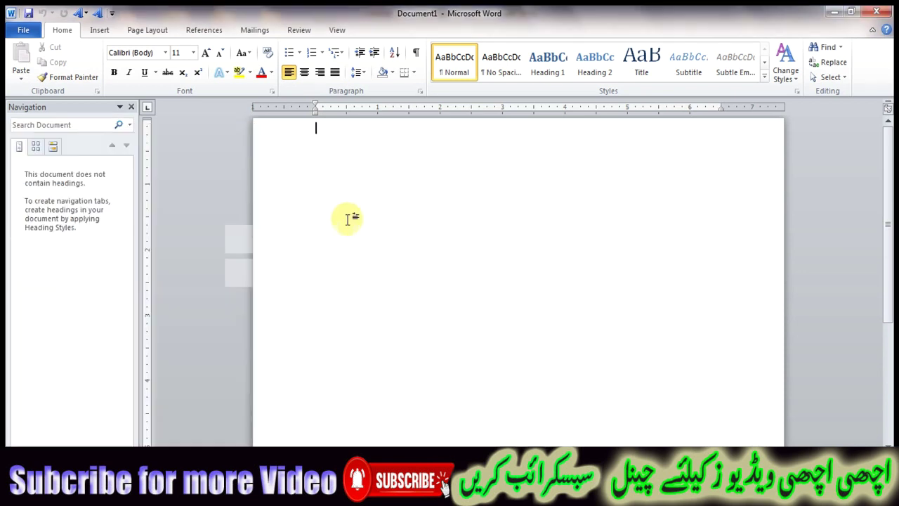
{"action": "left_click", "coordinate": [99, 30]}
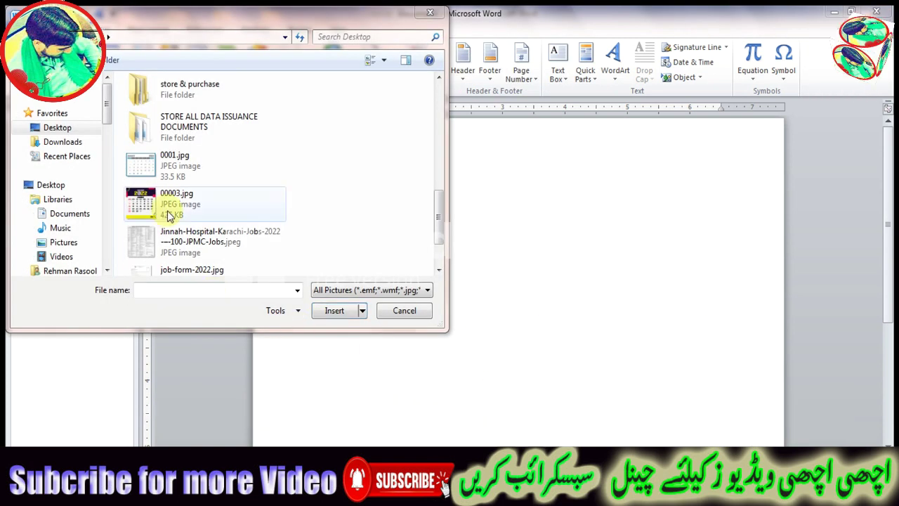
{"action": "left_click", "coordinate": [171, 209]}
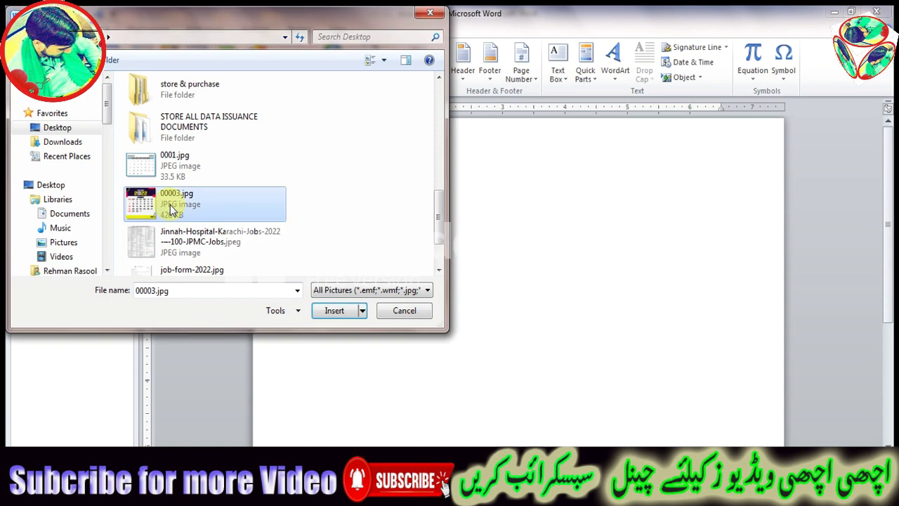
{"action": "left_click", "coordinate": [334, 309]}
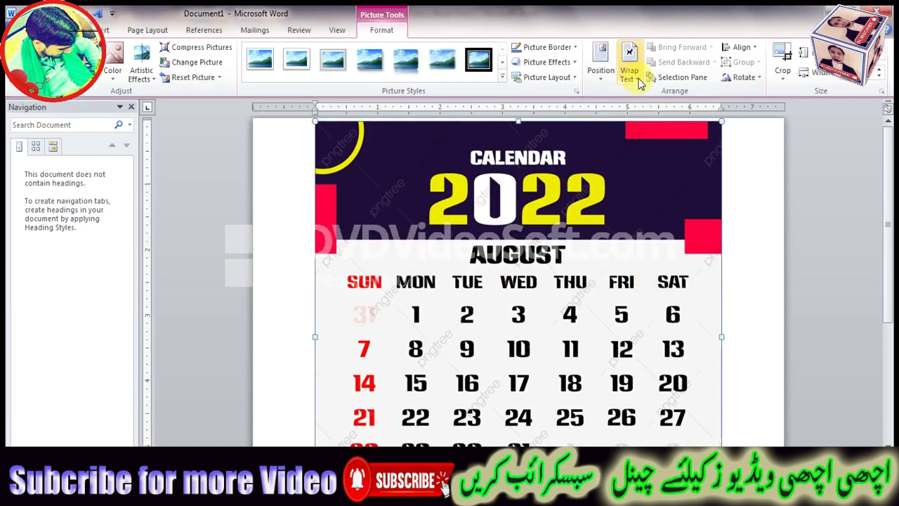
{"action": "left_click", "coordinate": [640, 83]}
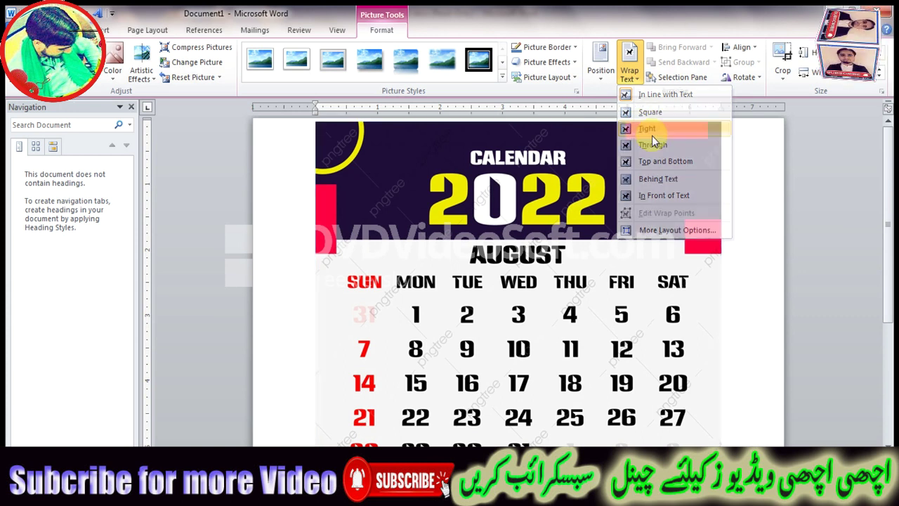
{"action": "left_click", "coordinate": [648, 131]}
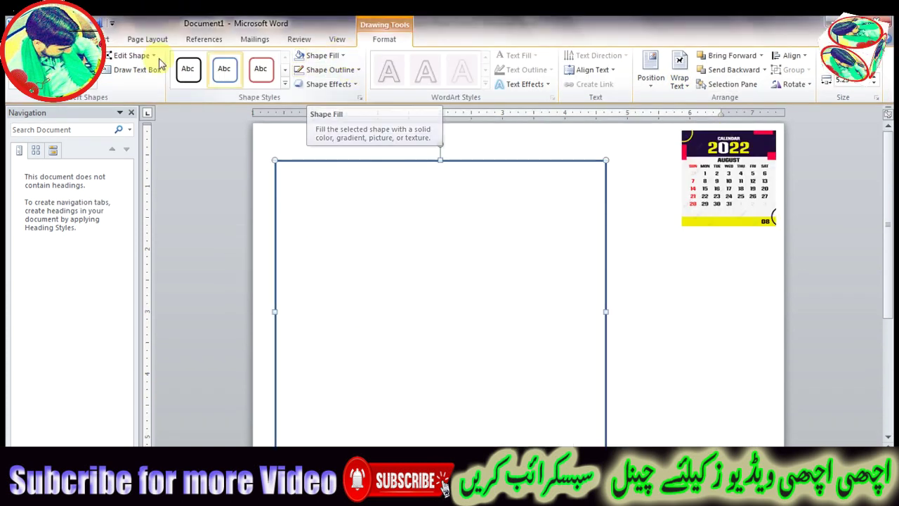
- Draw a full-width flat bar at the top with no outline and dark navy fill
{"action": "mouse_move", "coordinate": [322, 205]}
{"action": "left_mouse_down"}
{"action": "mouse_move", "coordinate": [301, 185]}
{"action": "mouse_move", "coordinate": [606, 190]}
{"action": "left_mouse_up"}
{"action": "left_click_drag", "start_coordinate": [440, 222], "coordinate": [440, 207]}
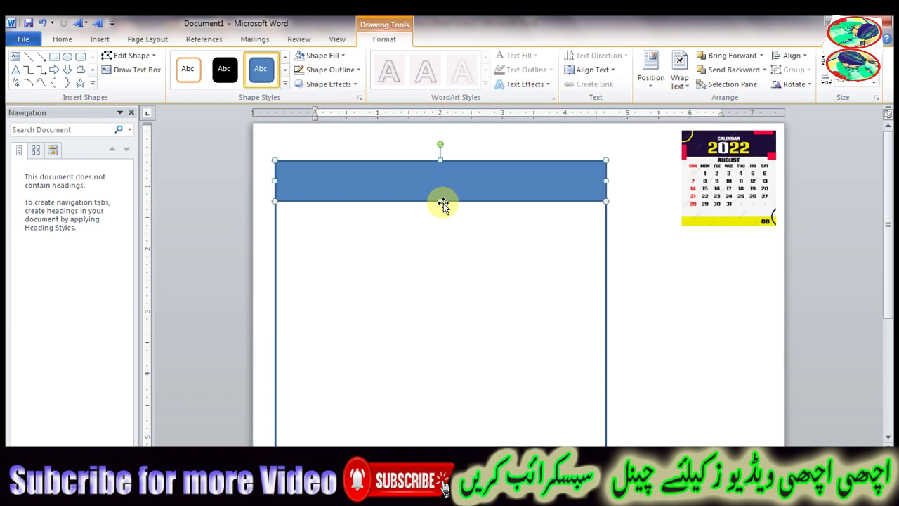
{"action": "left_click", "coordinate": [358, 69]}
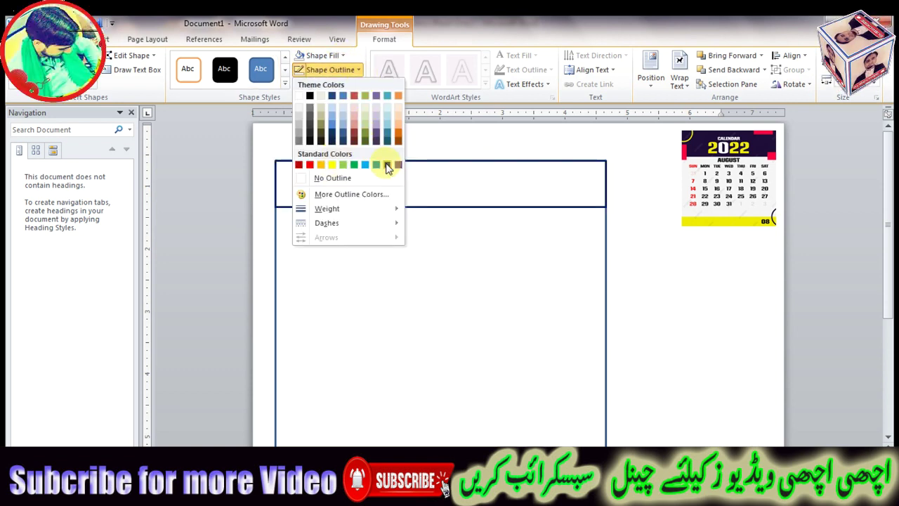
{"action": "left_click", "coordinate": [337, 178]}
{"action": "left_click", "coordinate": [325, 55]}
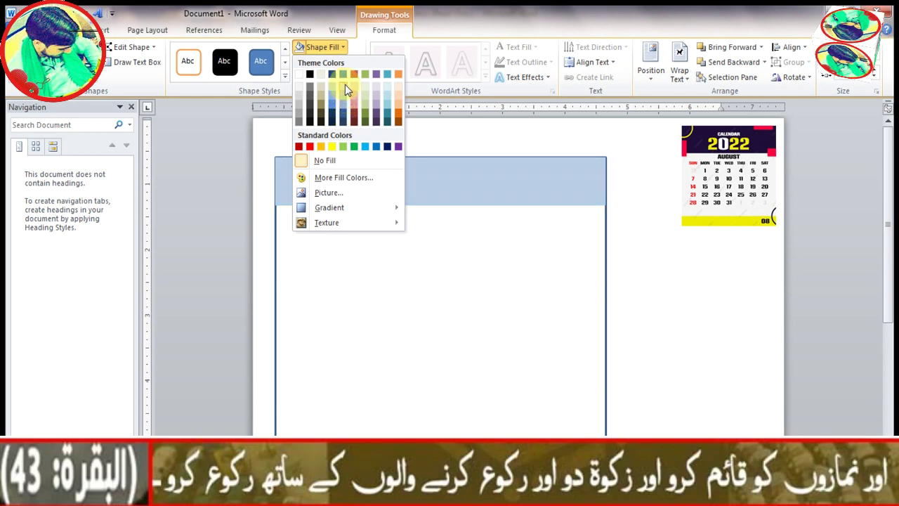
{"action": "left_click", "coordinate": [387, 146]}
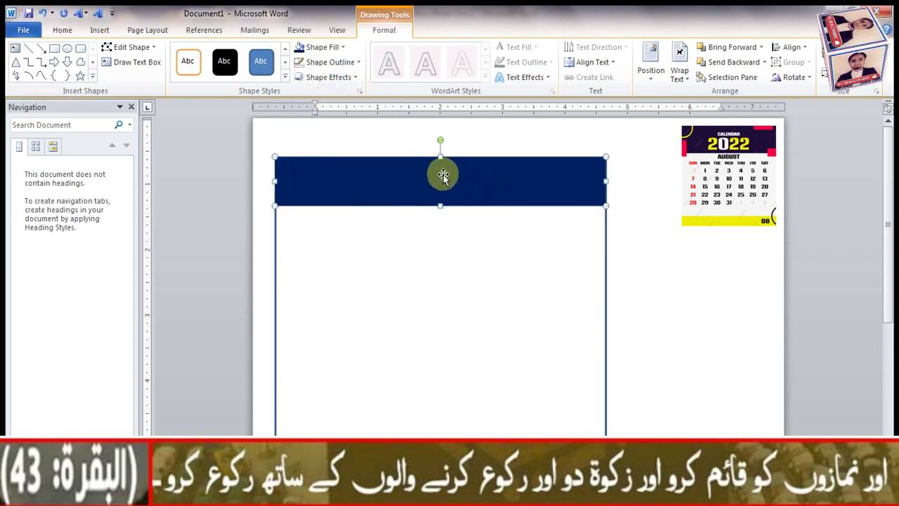
{"action": "left_click", "coordinate": [31, 58]}
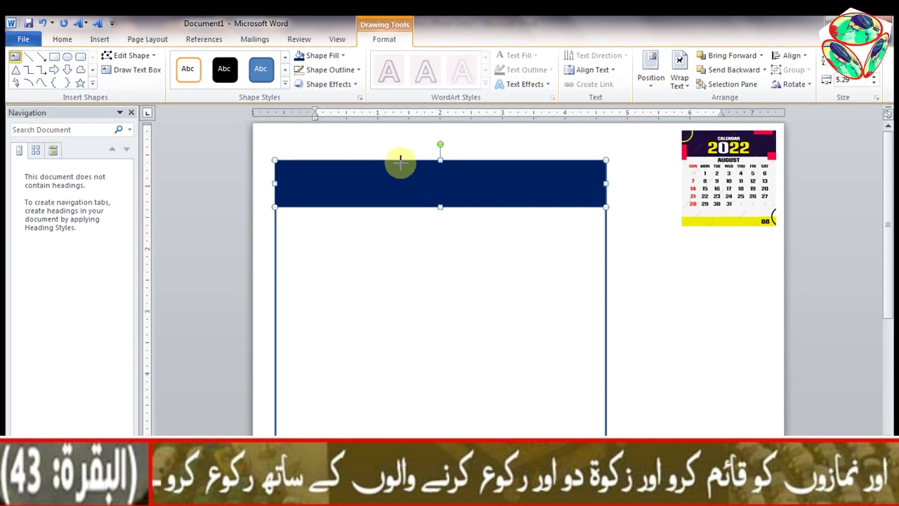
- Draw a text box on the navy bar with CALENDER in bold, centred Bodoni MT Black
{"action": "left_click_drag", "start_coordinate": [401, 156], "coordinate": [520, 173]}
{"action": "type", "text": "CALENDER"}
{"action": "double_click", "coordinate": [434, 170]}
{"action": "left_click", "coordinate": [70, 39]}
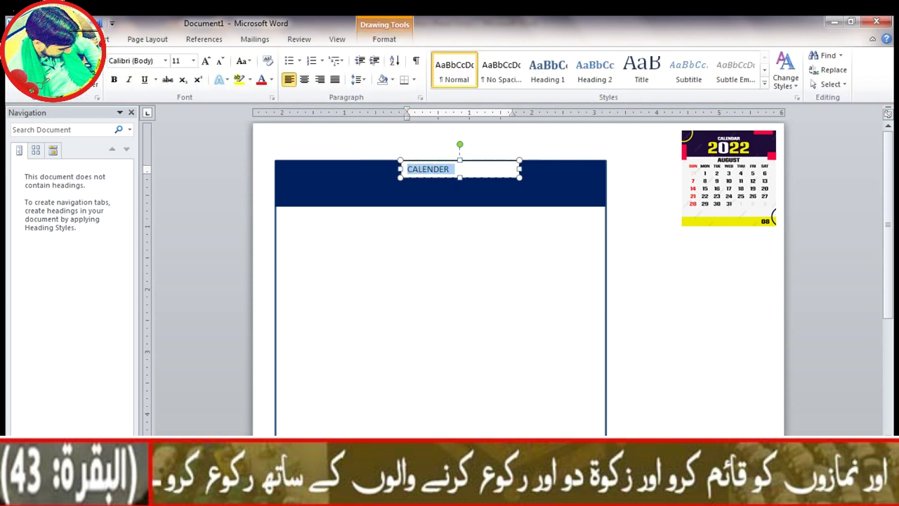
{"action": "left_click", "coordinate": [115, 80]}
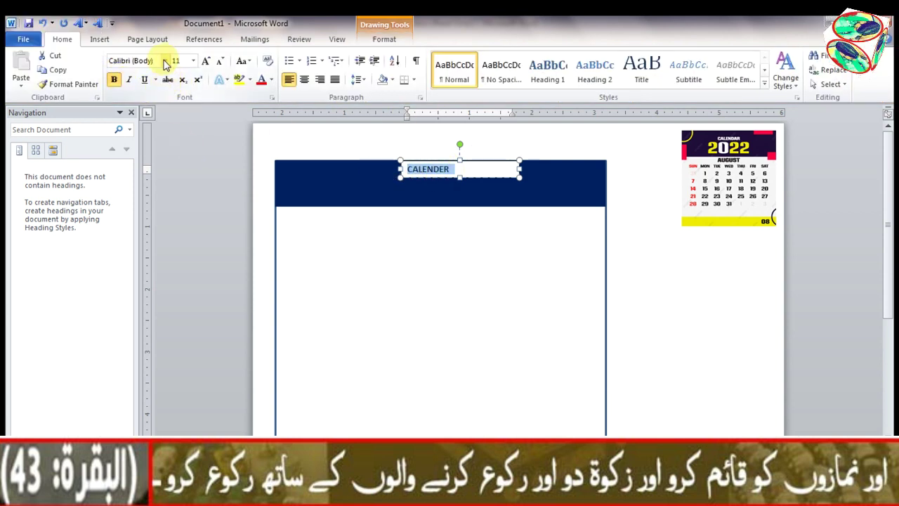
{"action": "left_click", "coordinate": [165, 61]}
{"action": "left_click", "coordinate": [172, 210]}
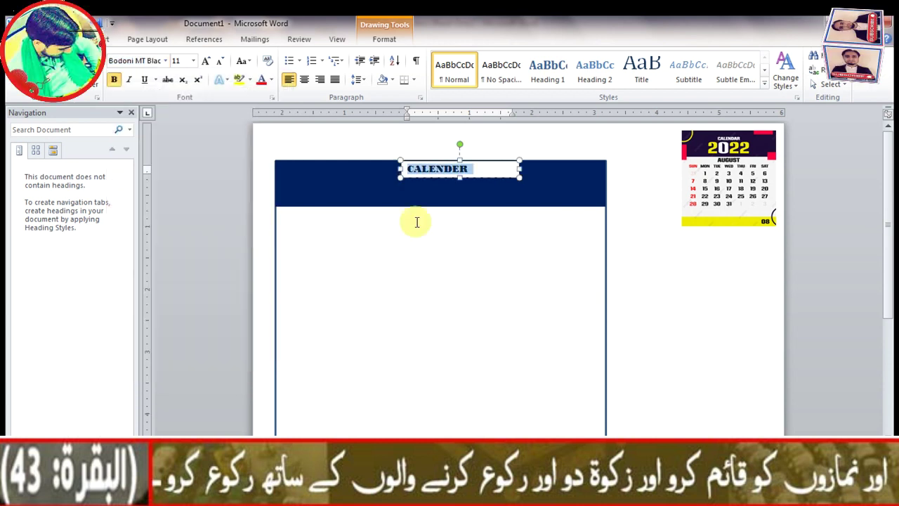
{"action": "left_click", "coordinate": [304, 80]}
- Add a second line reading 2022 under CALENDER and enlarge it slightly
{"action": "key", "text": "End"}
{"action": "key", "text": "Return"}
{"action": "type", "text": "202"}
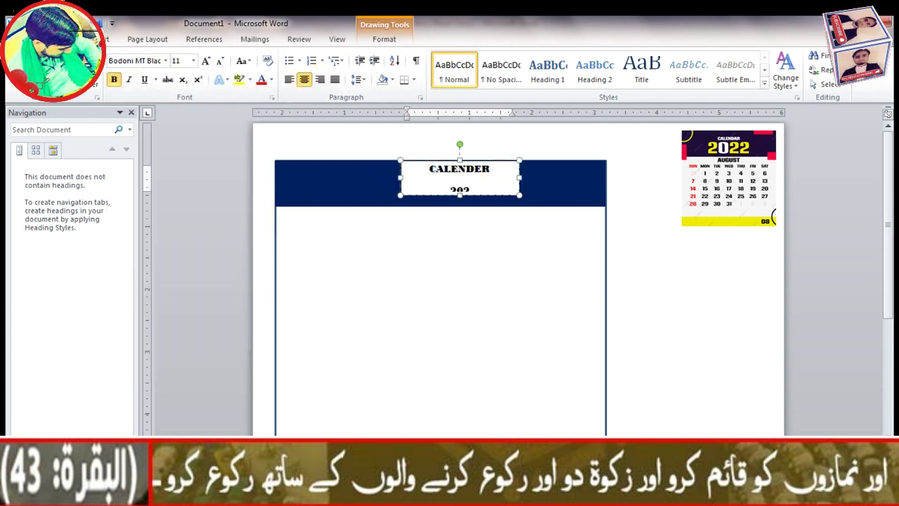
{"action": "left_click", "coordinate": [204, 61]}
{"action": "left_click_drag", "start_coordinate": [429, 168], "coordinate": [489, 193]}
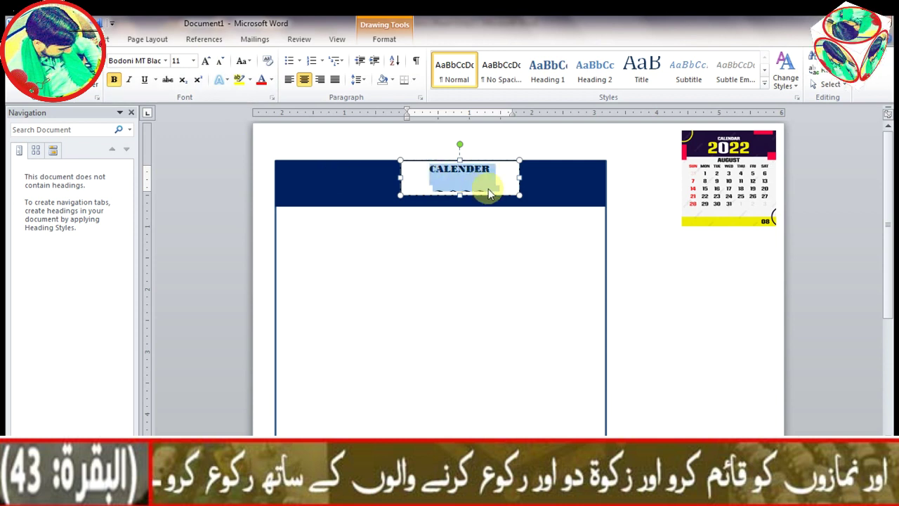
- Set the heading text to 24 pt and colour the 2022 digits yellow
{"action": "left_click", "coordinate": [454, 184]}
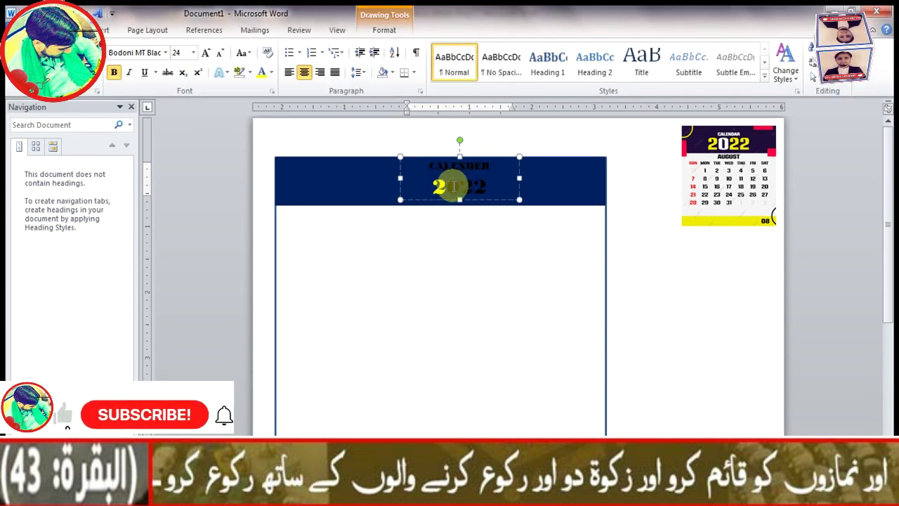
{"action": "left_click_drag", "start_coordinate": [453, 186], "coordinate": [461, 186]}
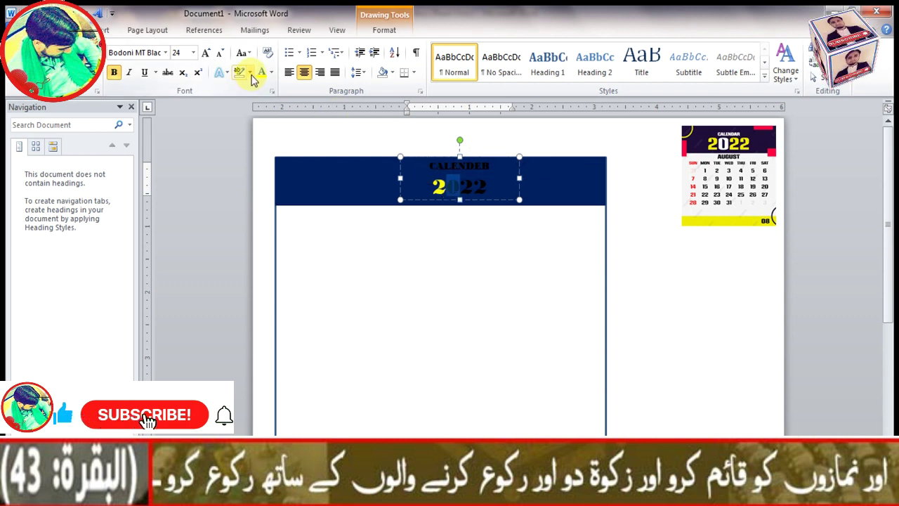
{"action": "left_click", "coordinate": [250, 73]}
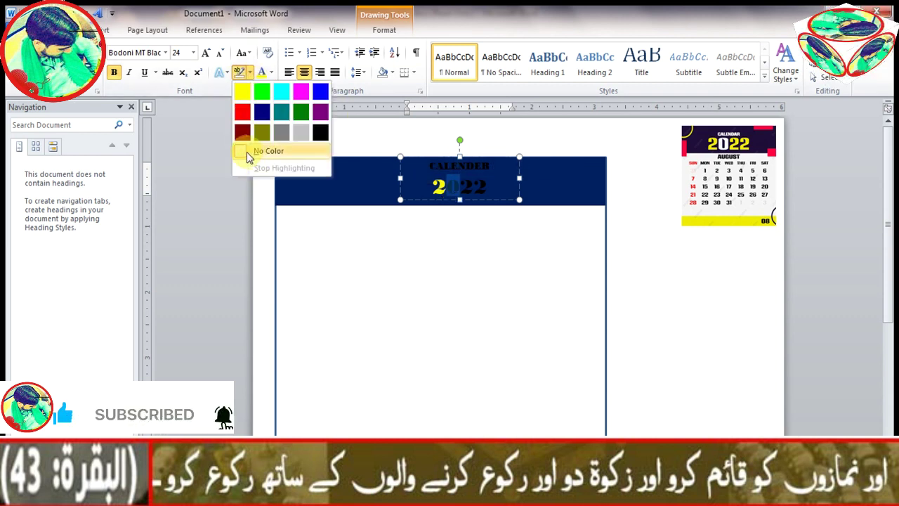
{"action": "left_click", "coordinate": [272, 73]}
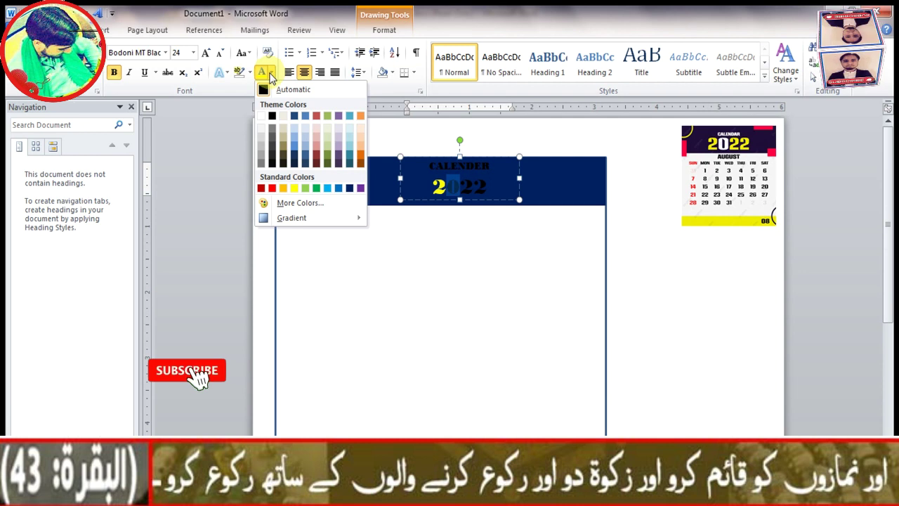
{"action": "left_click", "coordinate": [262, 115]}
{"action": "left_click", "coordinate": [455, 193]}
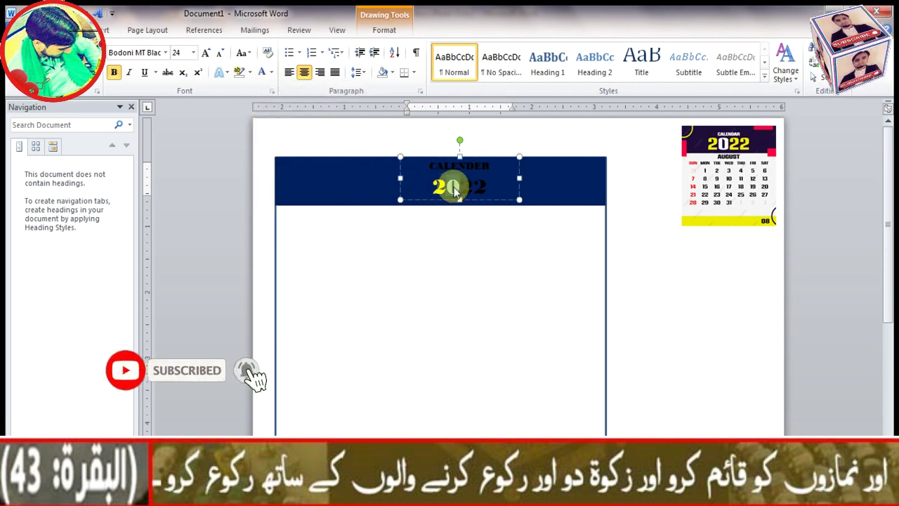
{"action": "left_click_drag", "start_coordinate": [461, 184], "coordinate": [483, 184]}
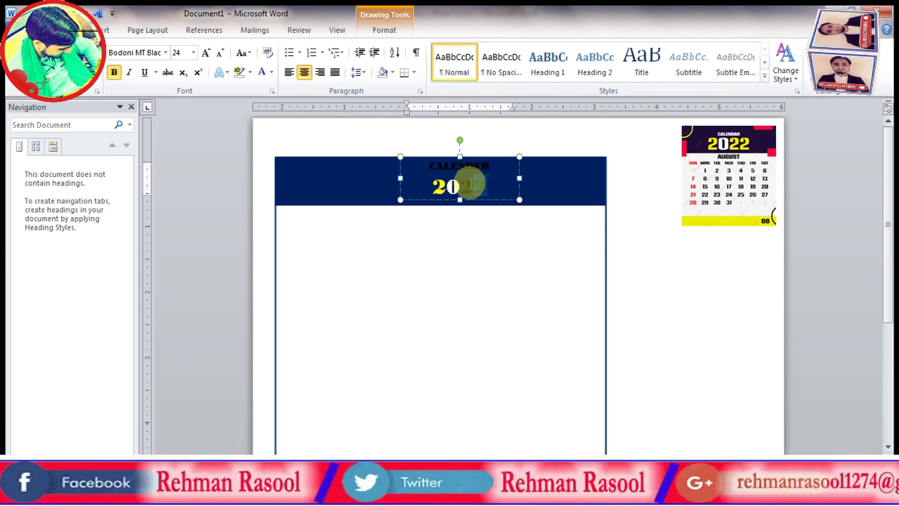
{"action": "left_click", "coordinate": [250, 71]}
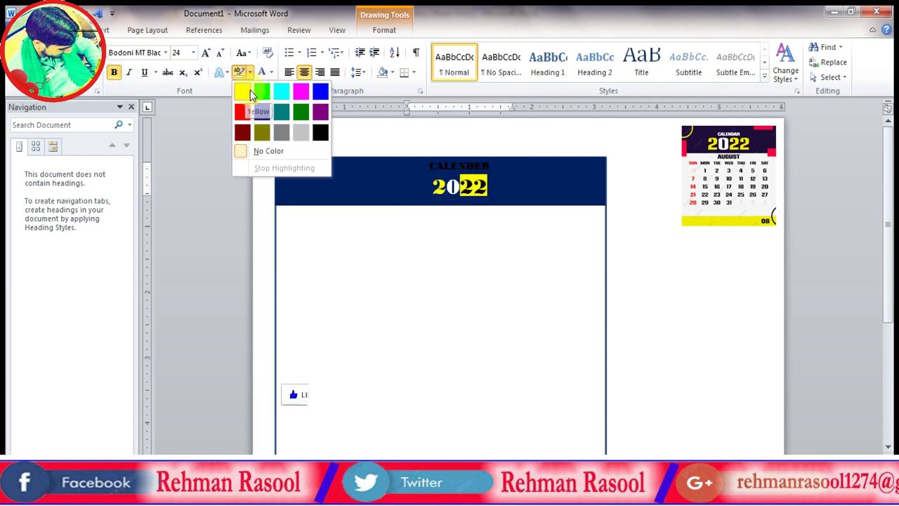
{"action": "left_click", "coordinate": [271, 72]}
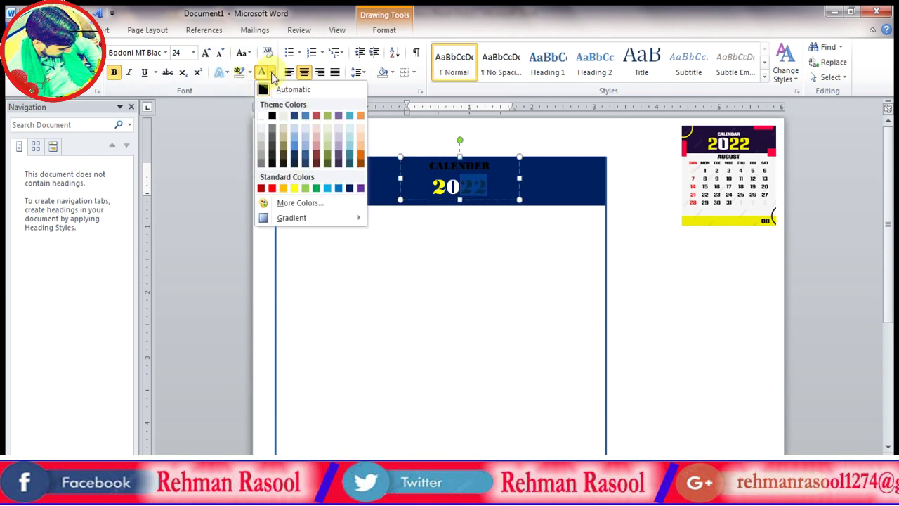
{"action": "left_click", "coordinate": [295, 188]}
{"action": "left_click", "coordinate": [401, 191]}
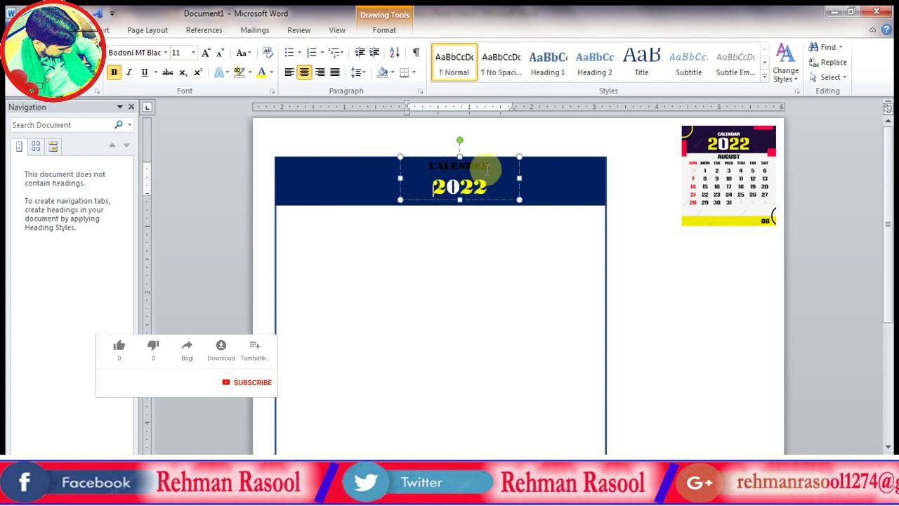
- Colour the word CALENDER white
{"action": "left_click_drag", "start_coordinate": [490, 167], "coordinate": [411, 164]}
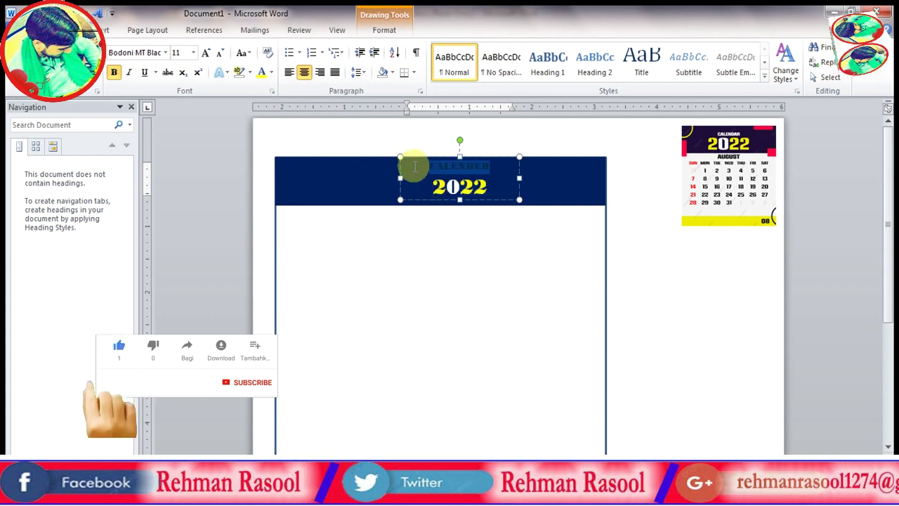
{"action": "left_click", "coordinate": [272, 72]}
{"action": "left_click", "coordinate": [262, 116]}
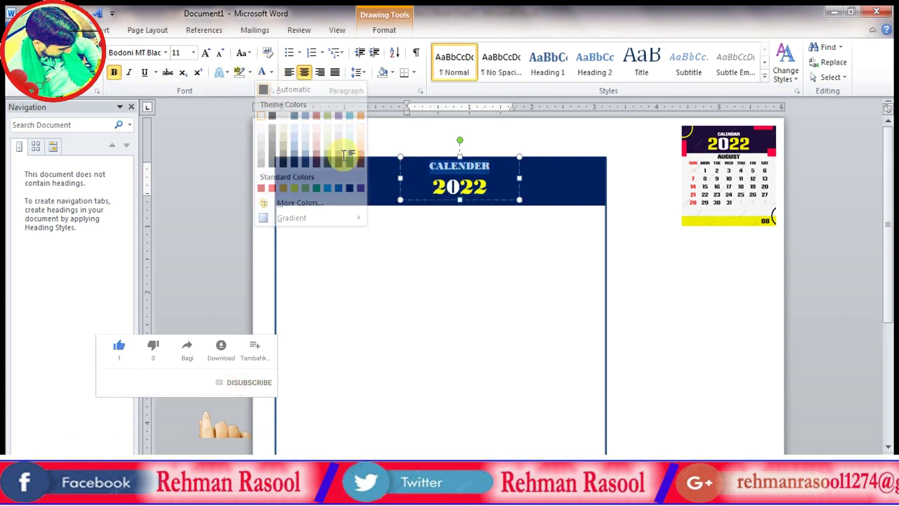
{"action": "left_click", "coordinate": [447, 220]}
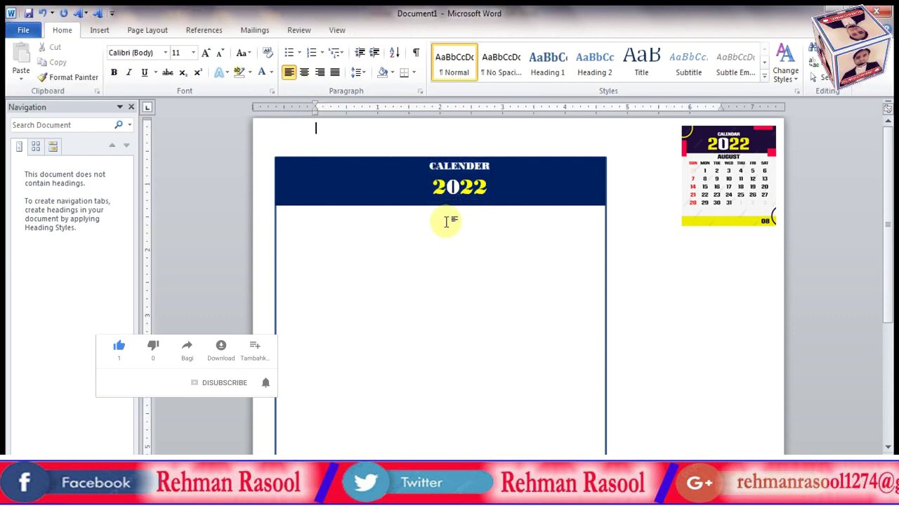
{"action": "left_click", "coordinate": [448, 187]}
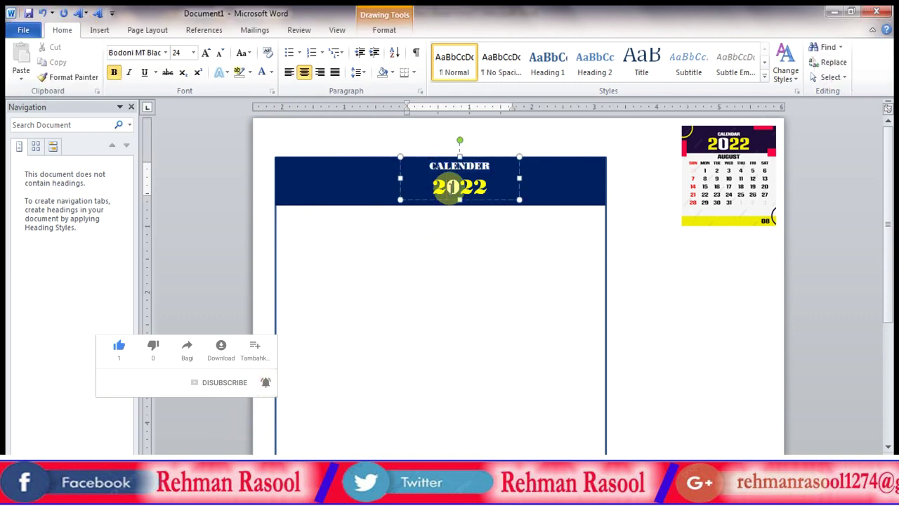
{"action": "left_click", "coordinate": [445, 221]}
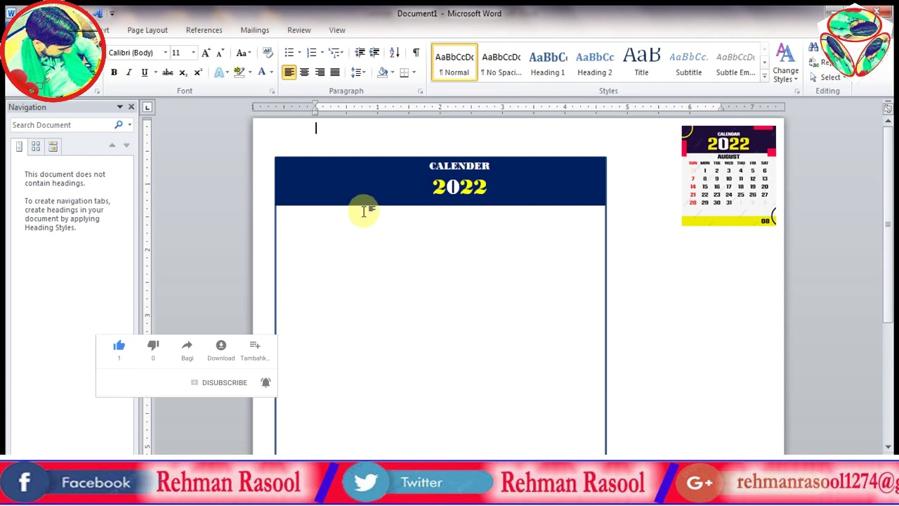
- Draw a text box below the 2022 banner for the AUGUST heading
{"action": "left_click", "coordinate": [105, 31]}
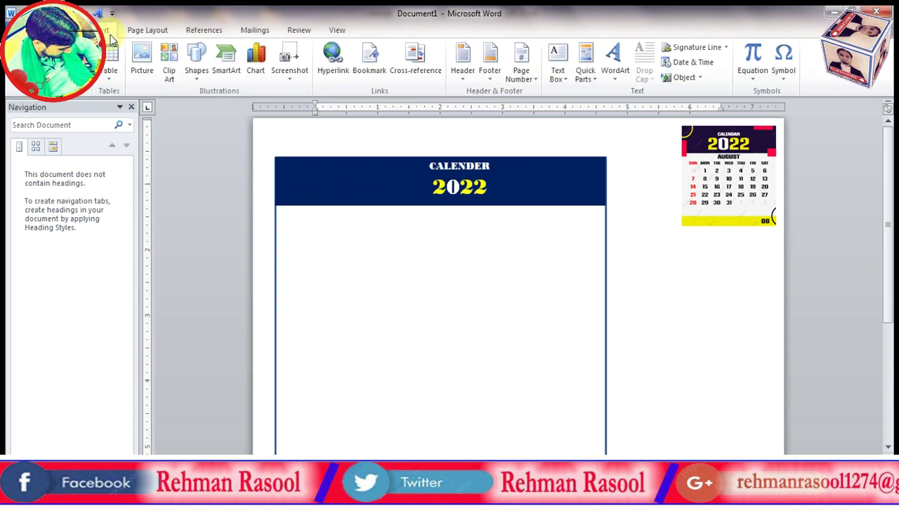
{"action": "left_click", "coordinate": [200, 79]}
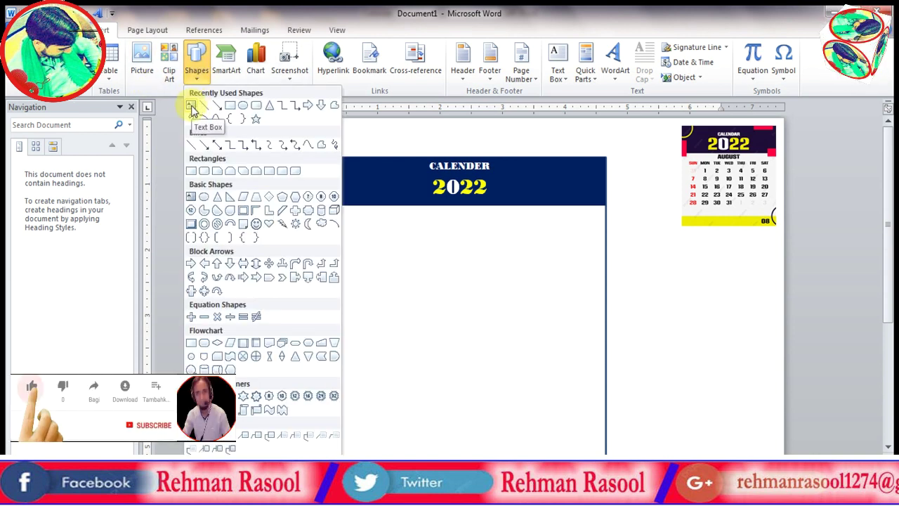
{"action": "left_click", "coordinate": [191, 106]}
{"action": "left_click_drag", "start_coordinate": [399, 212], "coordinate": [515, 226]}
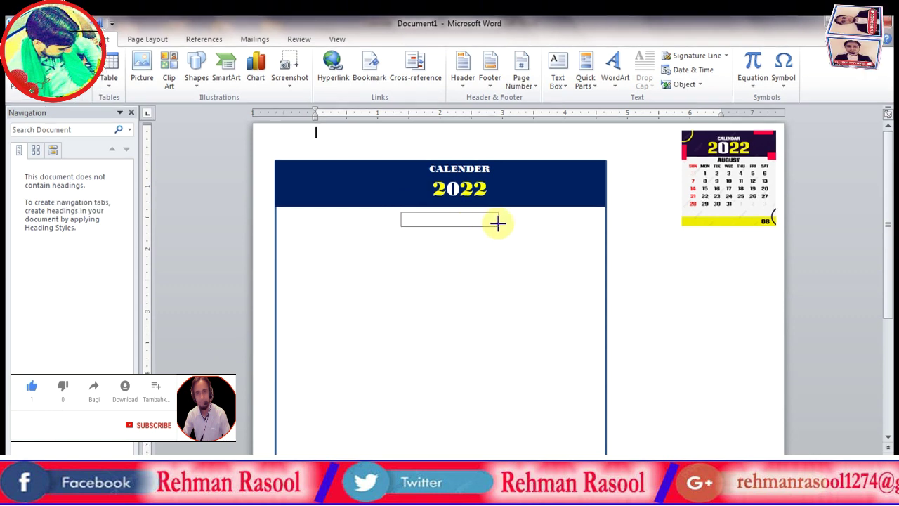
- Format AUGUST in centred Bodoni MT Black at size 18
{"action": "left_click", "coordinate": [68, 39]}
{"action": "left_click", "coordinate": [165, 61]}
{"action": "left_click", "coordinate": [181, 133]}
{"action": "left_click", "coordinate": [304, 80]}
{"action": "triple_click", "coordinate": [457, 220]}
{"action": "left_click", "coordinate": [206, 60]}
{"action": "left_click", "coordinate": [206, 60]}
{"action": "left_click", "coordinate": [205, 61]}
{"action": "left_click", "coordinate": [206, 61]}
{"action": "key", "text": "BackSpace"}
{"action": "key", "text": "BackSpace"}
{"action": "key", "text": "BackSpace"}
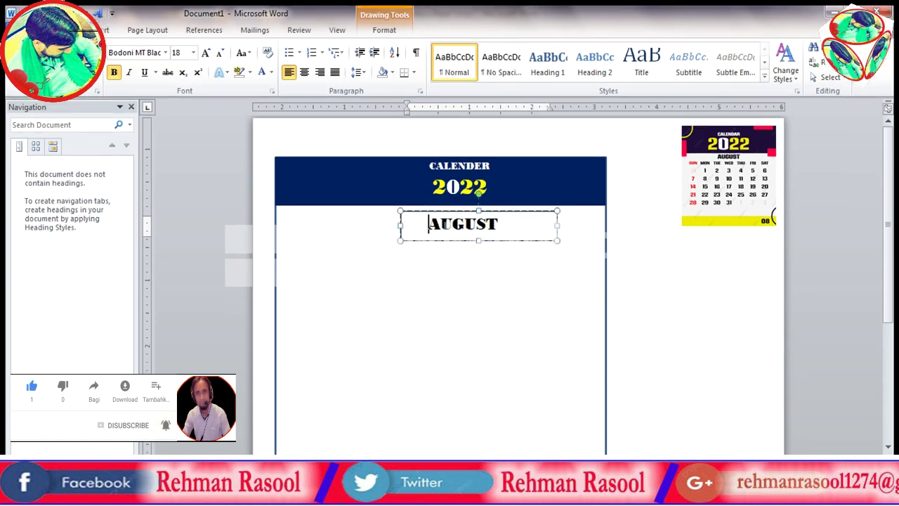
- Remove the background fill and border from the AUGUST box
{"action": "left_click", "coordinate": [471, 260]}
{"action": "left_click", "coordinate": [471, 225]}
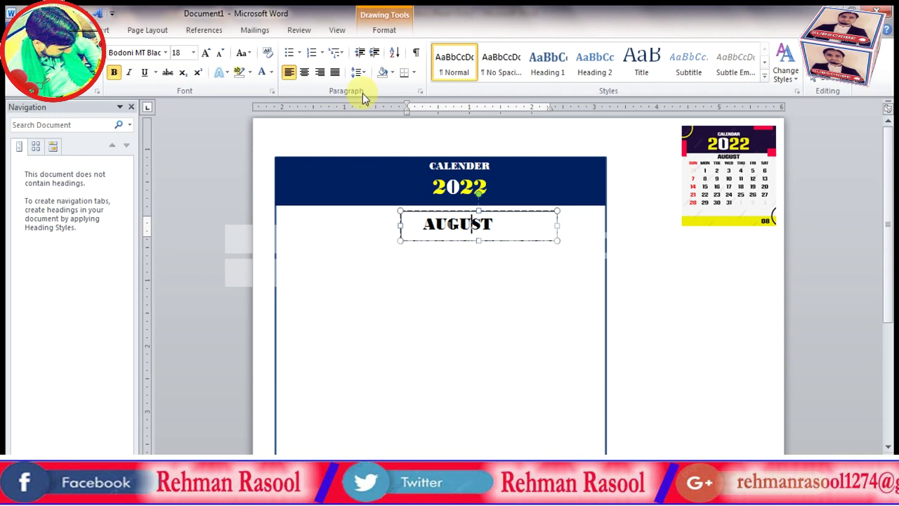
{"action": "left_click", "coordinate": [384, 30]}
{"action": "left_click", "coordinate": [343, 48]}
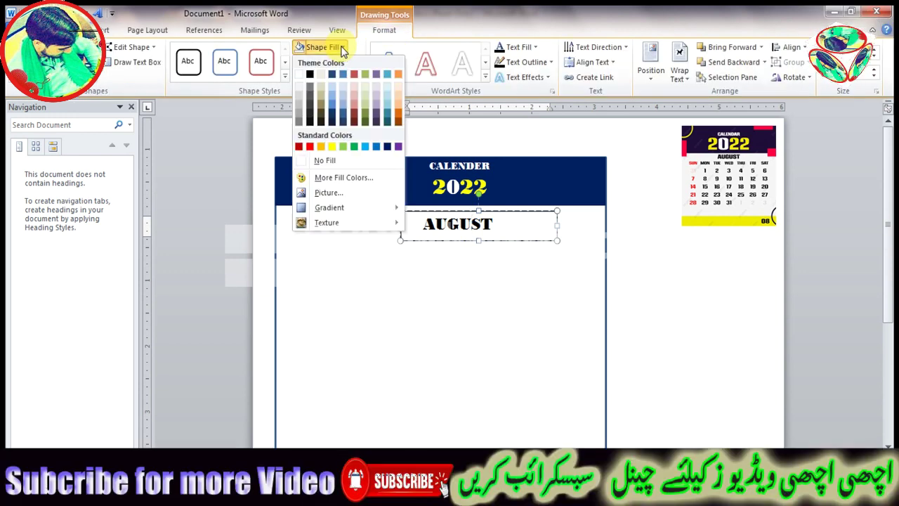
{"action": "left_click", "coordinate": [325, 161]}
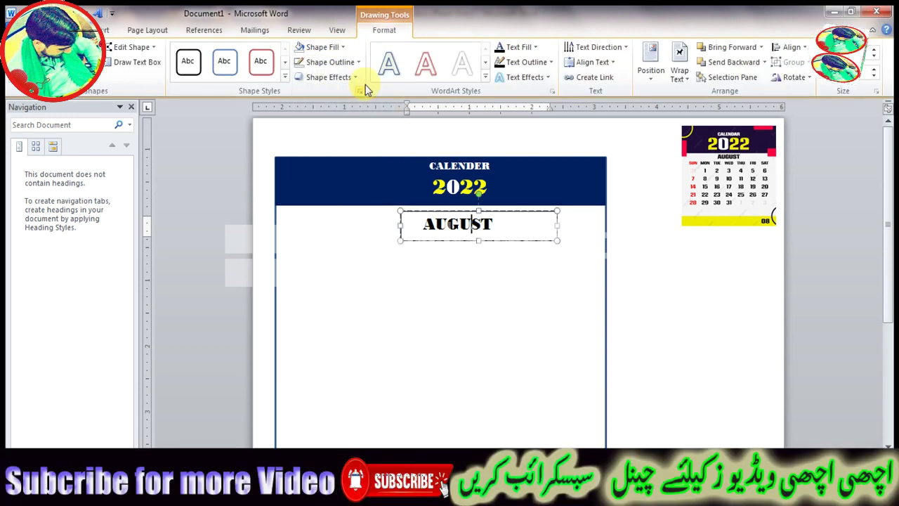
{"action": "left_click", "coordinate": [361, 62]}
{"action": "left_click", "coordinate": [330, 174]}
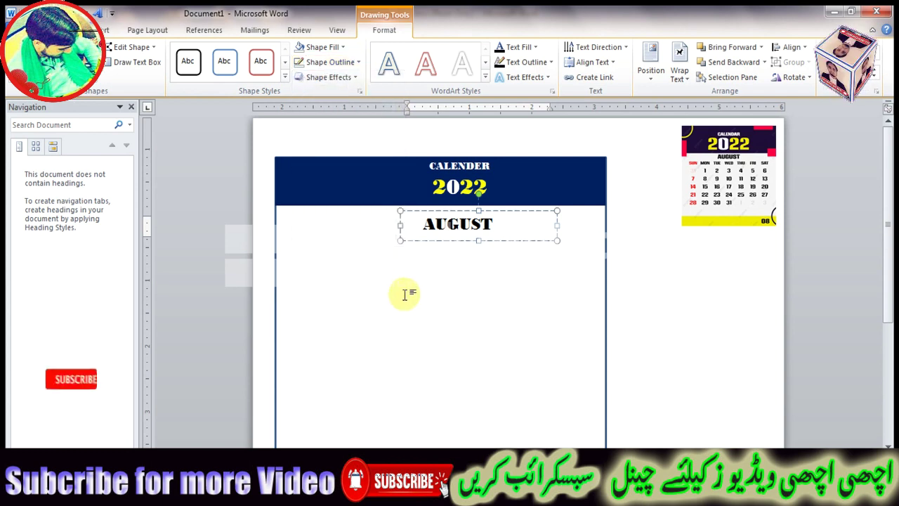
{"action": "left_click", "coordinate": [359, 267]}
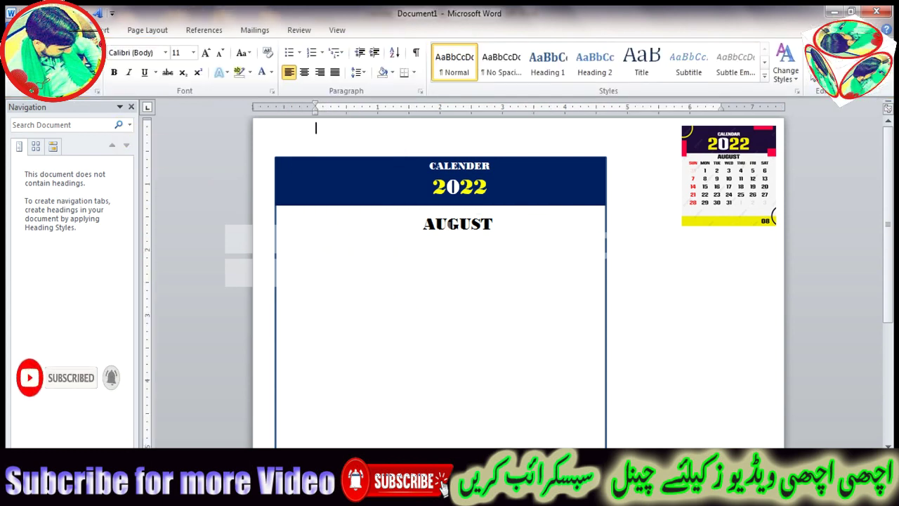
- Draw a wide text box under AUGUST containing SUN MON TUE WED THU FRI SAT
{"action": "left_click", "coordinate": [102, 29]}
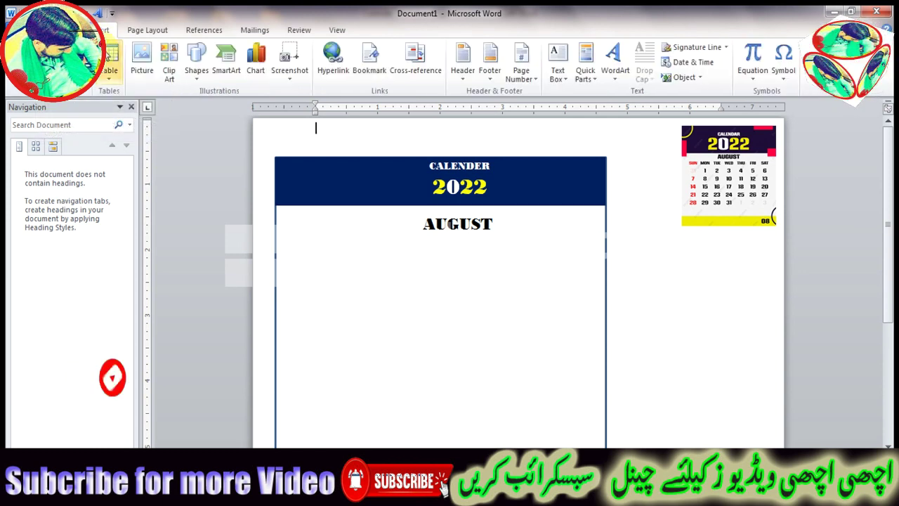
{"action": "left_click", "coordinate": [193, 74]}
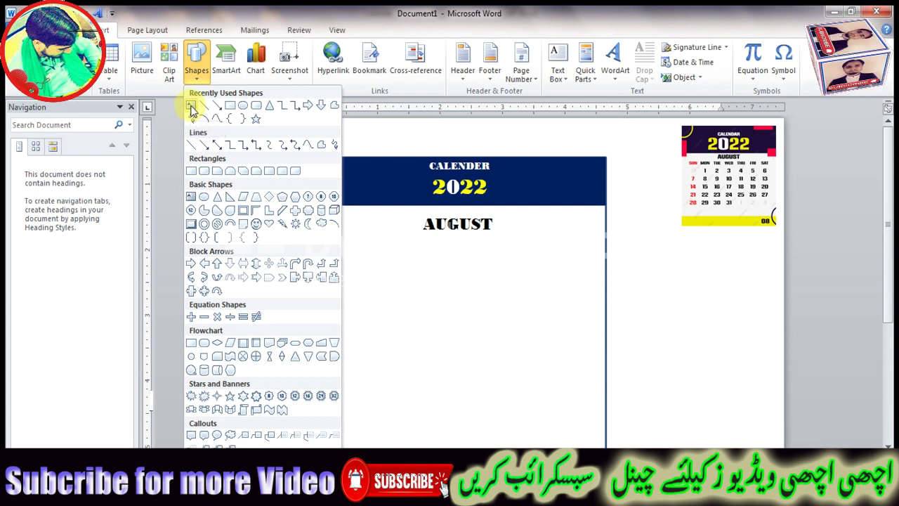
{"action": "left_click", "coordinate": [191, 107]}
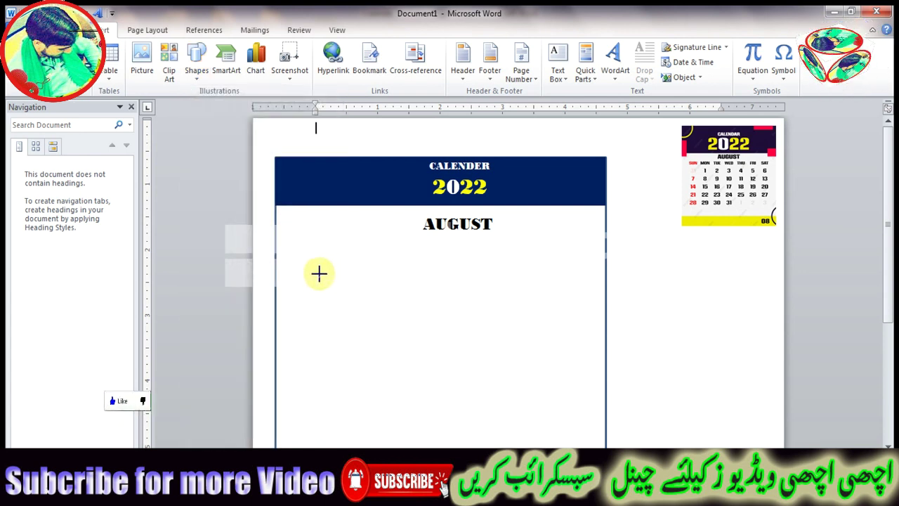
{"action": "left_click_drag", "start_coordinate": [287, 246], "coordinate": [595, 261]}
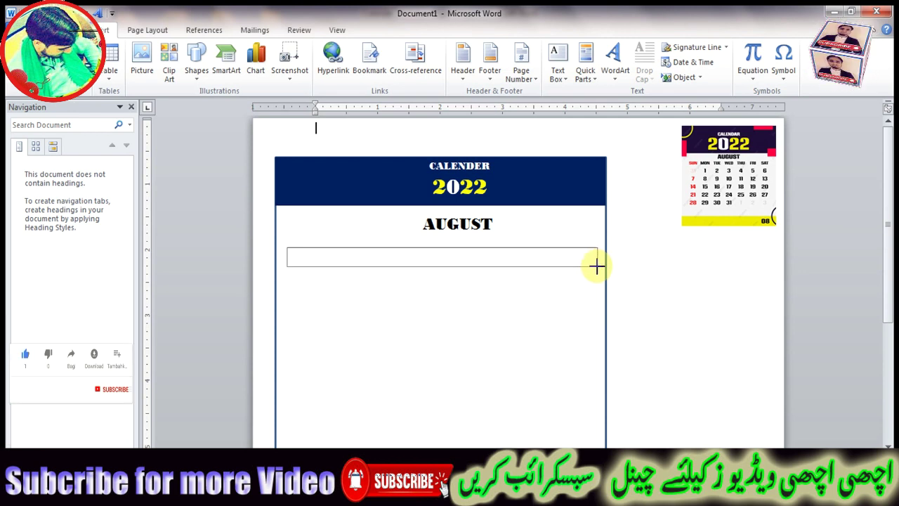
{"action": "left_click_drag", "start_coordinate": [595, 261], "coordinate": [597, 266]}
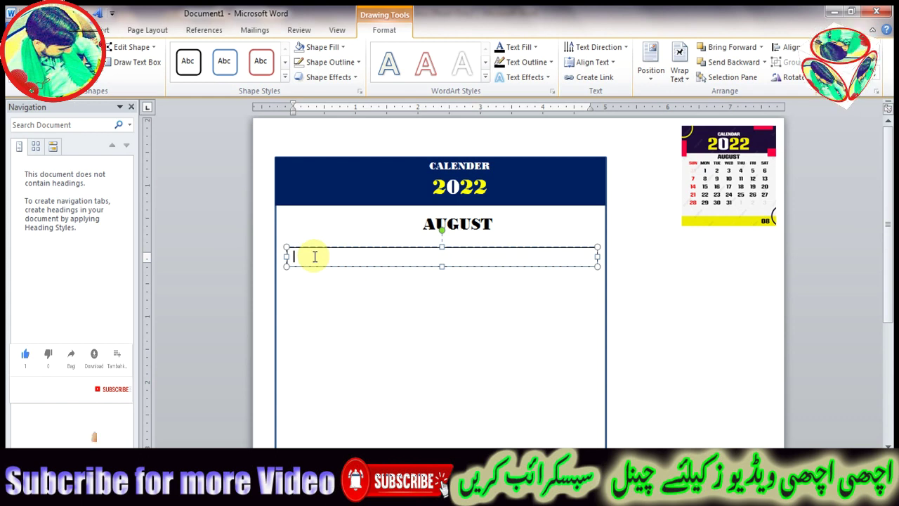
{"action": "type", "text": "SUN  MON  TUE  WED THU FRI SAT"}
- Make the weekday names bold at size 22, with SUN in red
{"action": "mouse_move", "coordinate": [294, 256]}
{"action": "left_mouse_down"}
{"action": "mouse_move", "coordinate": [421, 256]}
{"action": "mouse_move", "coordinate": [442, 274]}
{"action": "left_mouse_up"}
{"action": "left_click", "coordinate": [74, 30]}
{"action": "left_click", "coordinate": [207, 62]}
{"action": "left_click", "coordinate": [114, 79]}
{"action": "left_click_drag", "start_coordinate": [330, 261], "coordinate": [290, 261]}
{"action": "left_click", "coordinate": [272, 79]}
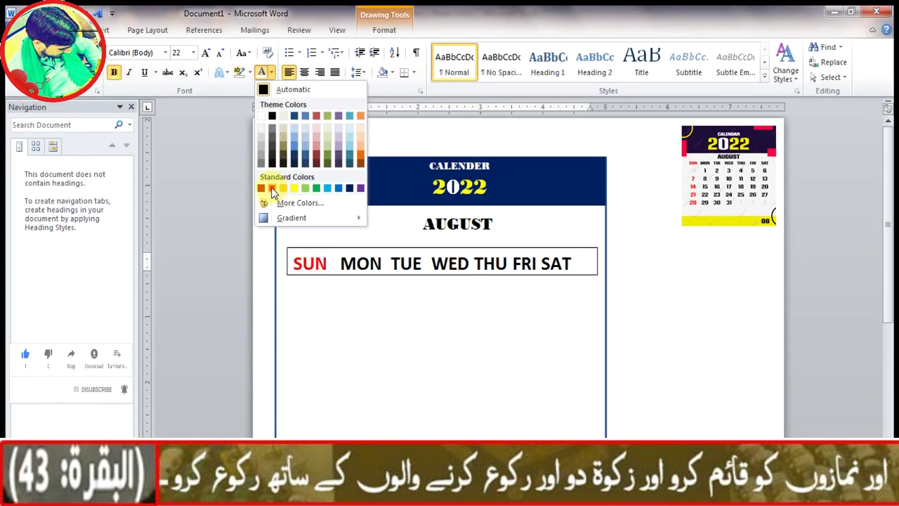
{"action": "left_click", "coordinate": [272, 190]}
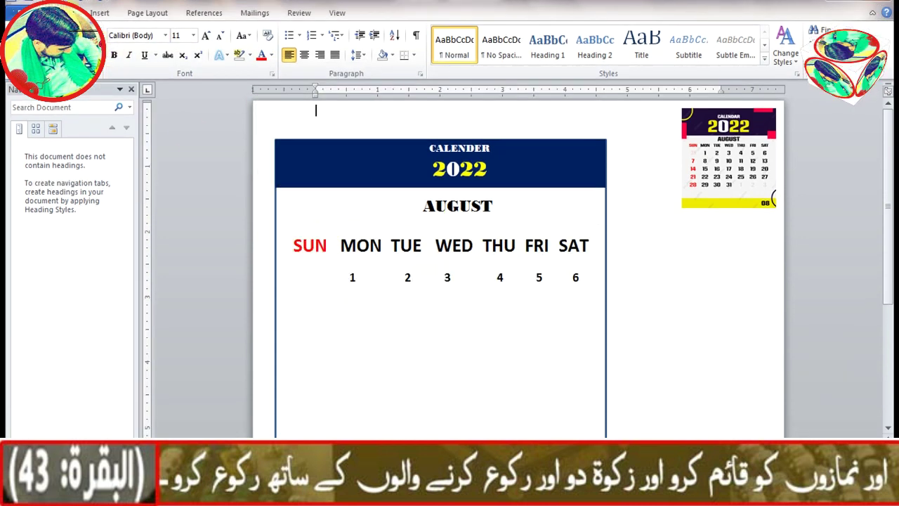
- Colour the Sunday dates 14 and 7 red
{"action": "left_click", "coordinate": [99, 13]}
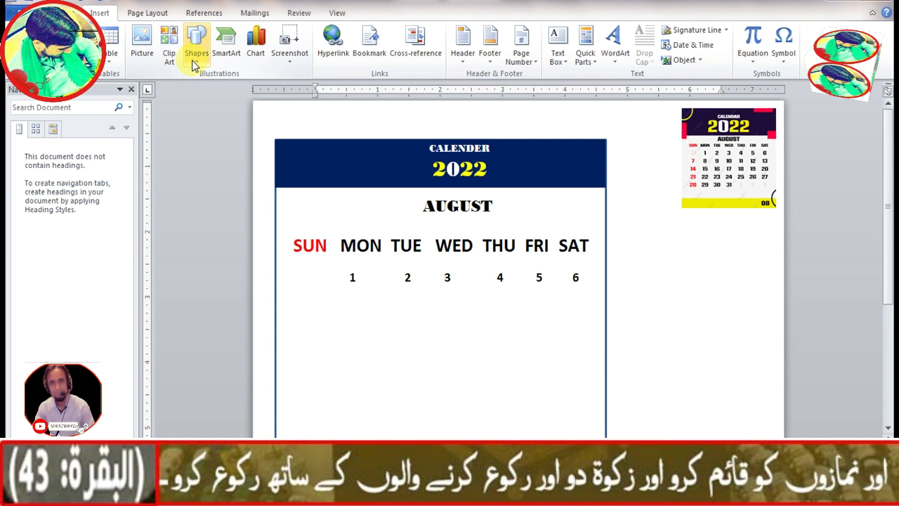
{"action": "left_click", "coordinate": [197, 48]}
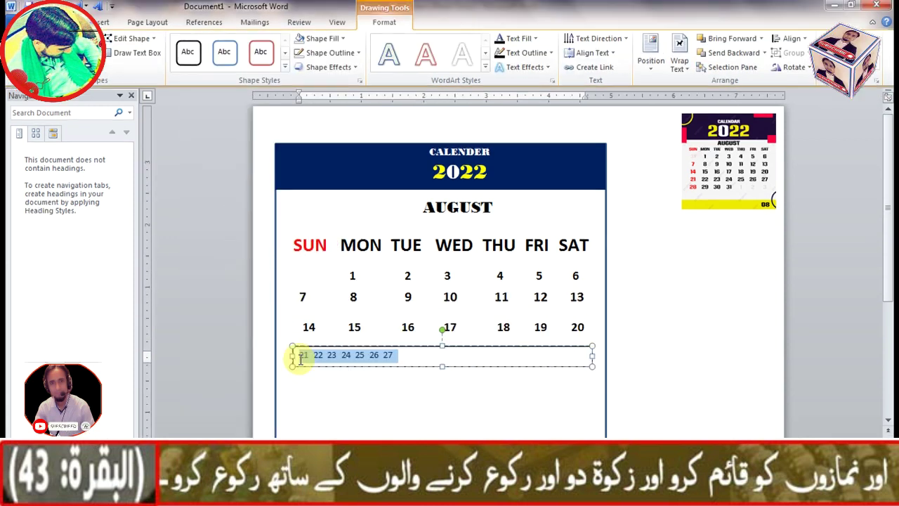
{"action": "left_click", "coordinate": [68, 22]}
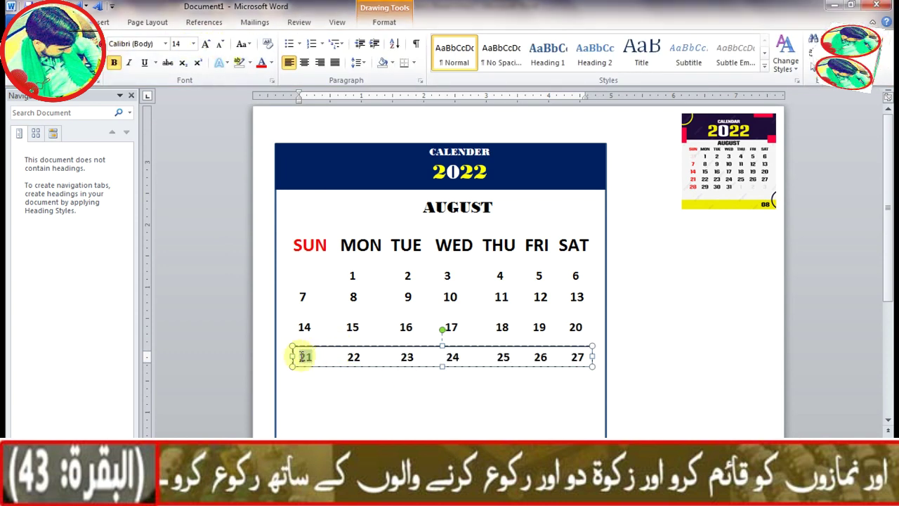
{"action": "left_click", "coordinate": [311, 327]}
{"action": "double_click", "coordinate": [304, 326]}
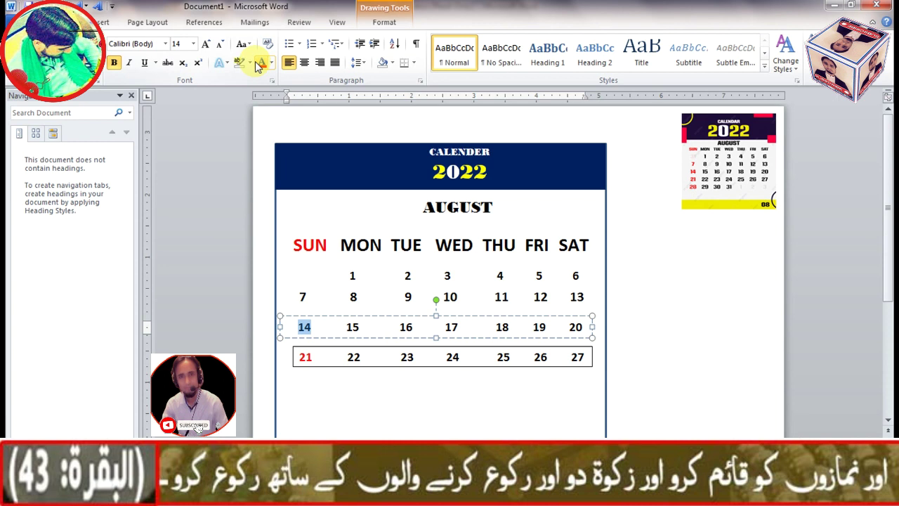
{"action": "left_click", "coordinate": [261, 62]}
{"action": "double_click", "coordinate": [303, 297]}
{"action": "key", "text": "F4"}
{"action": "left_click", "coordinate": [318, 381]}
- Remove the fill and border from the 21–27 row box
{"action": "left_click", "coordinate": [320, 366]}
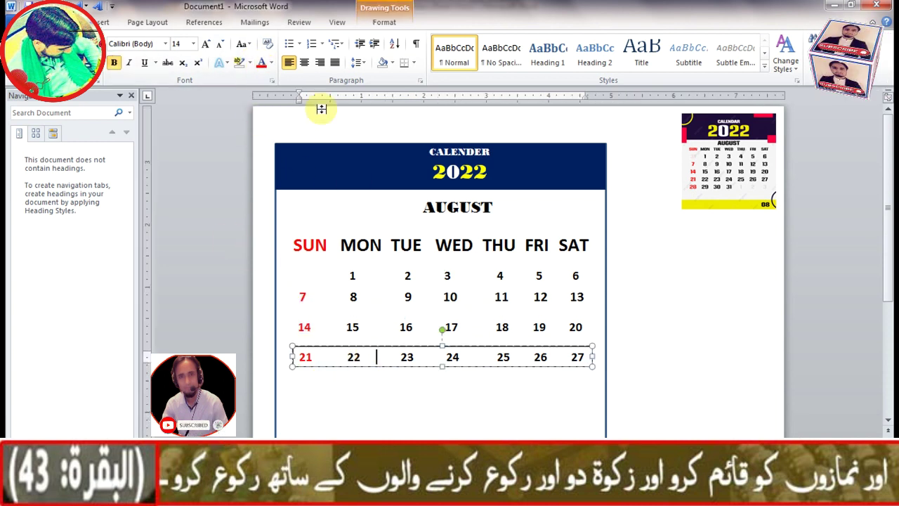
{"action": "left_click", "coordinate": [384, 12]}
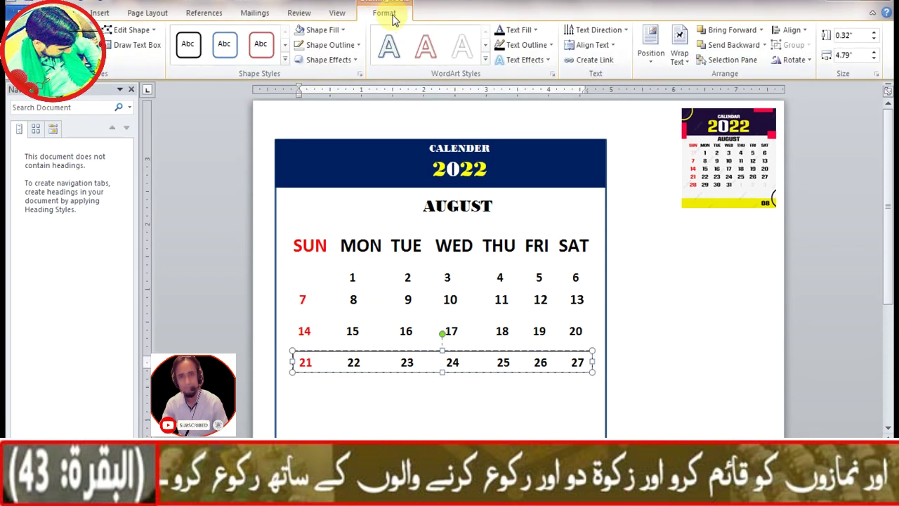
{"action": "left_click", "coordinate": [342, 29]}
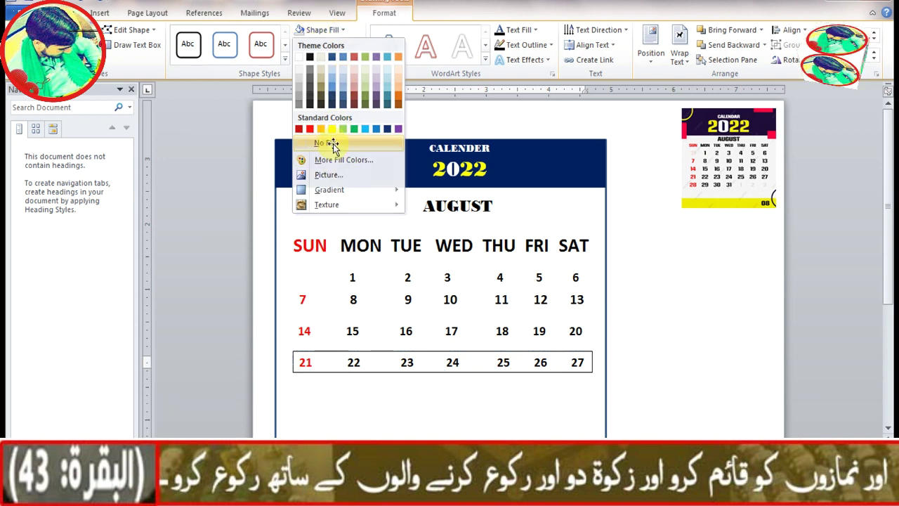
{"action": "left_click", "coordinate": [333, 140]}
{"action": "left_click", "coordinate": [349, 46]}
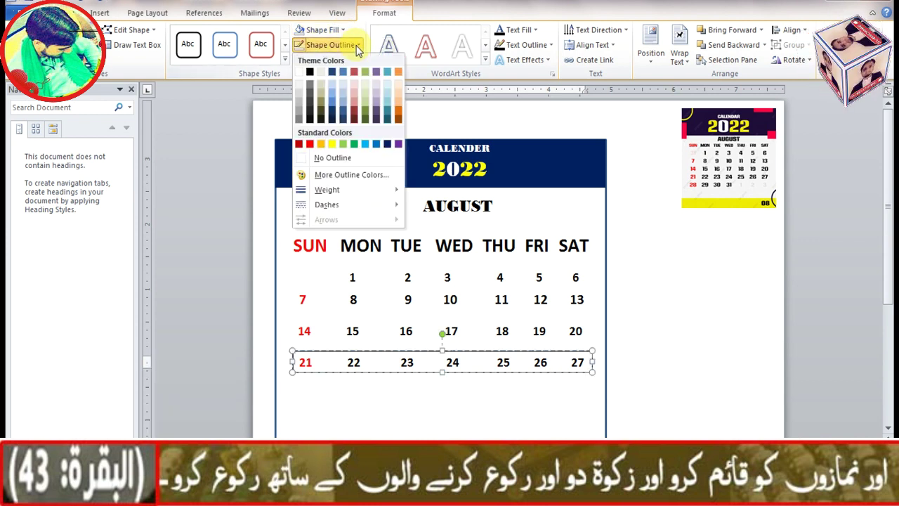
{"action": "left_click", "coordinate": [322, 158]}
{"action": "triple_click", "coordinate": [297, 393]}
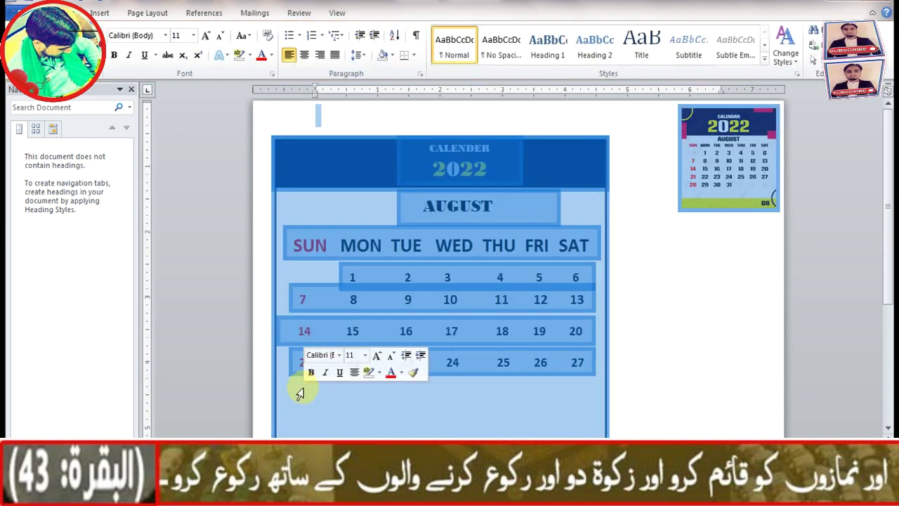
{"action": "left_click", "coordinate": [333, 390]}
{"action": "left_click", "coordinate": [99, 13]}
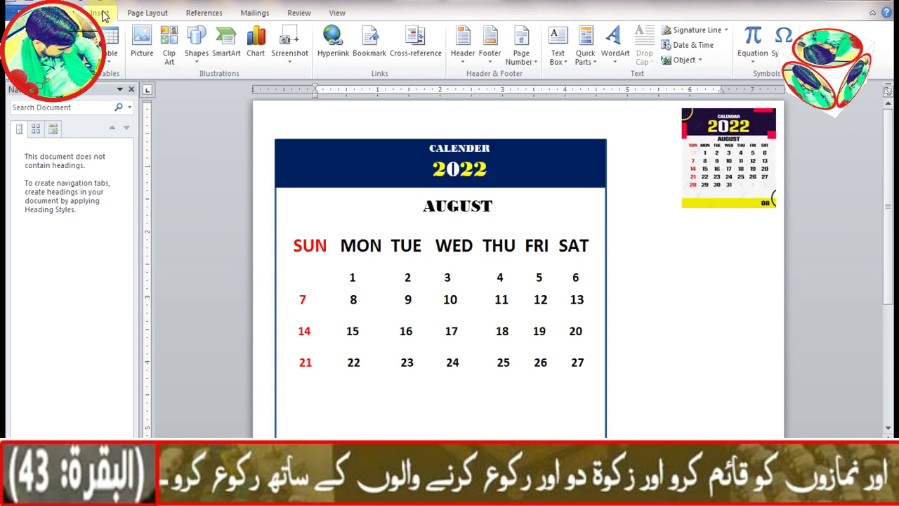
- Draw a text box below the 21–27 row and type the dates 28 to 31
{"action": "left_click", "coordinate": [196, 50]}
{"action": "left_click", "coordinate": [191, 87]}
{"action": "left_click_drag", "start_coordinate": [287, 376], "coordinate": [586, 392]}
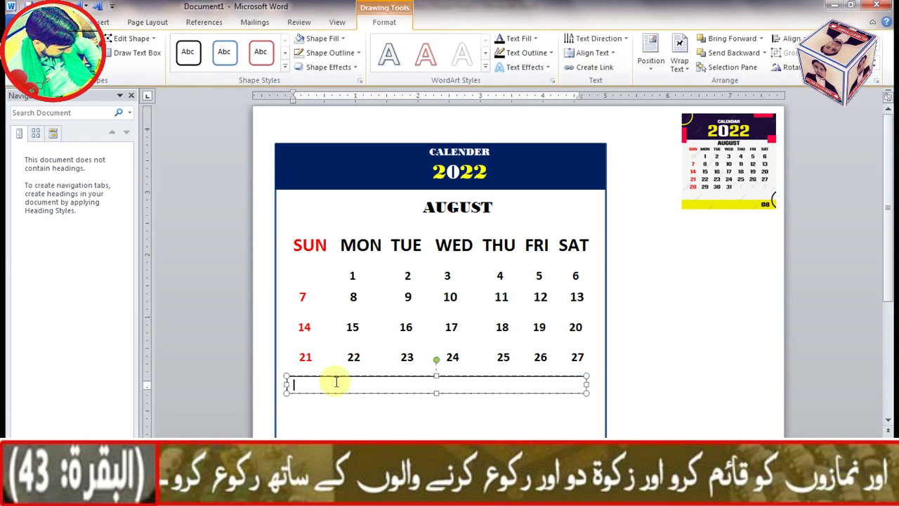
{"action": "type", "text": "28 29 30 31"}
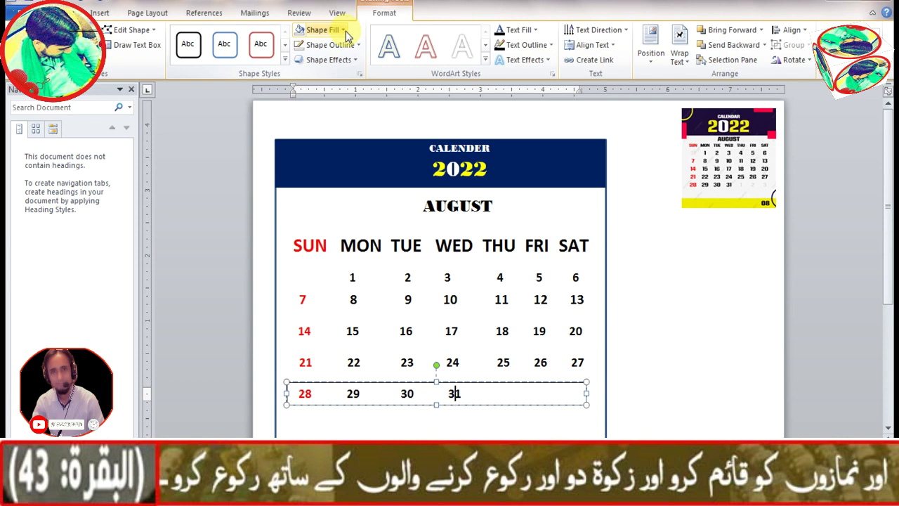
- Remove the fill and border from the 28–31 row box
{"action": "left_click", "coordinate": [344, 30]}
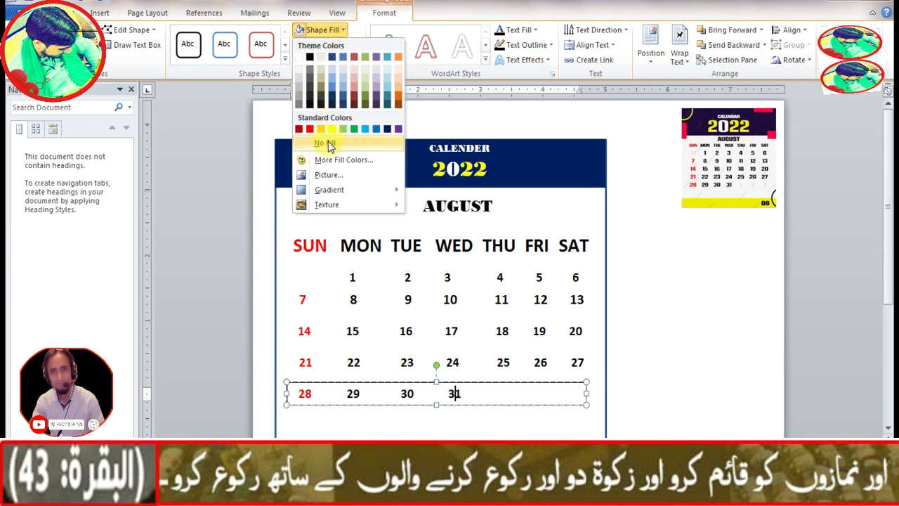
{"action": "left_click", "coordinate": [328, 141]}
{"action": "left_click", "coordinate": [343, 44]}
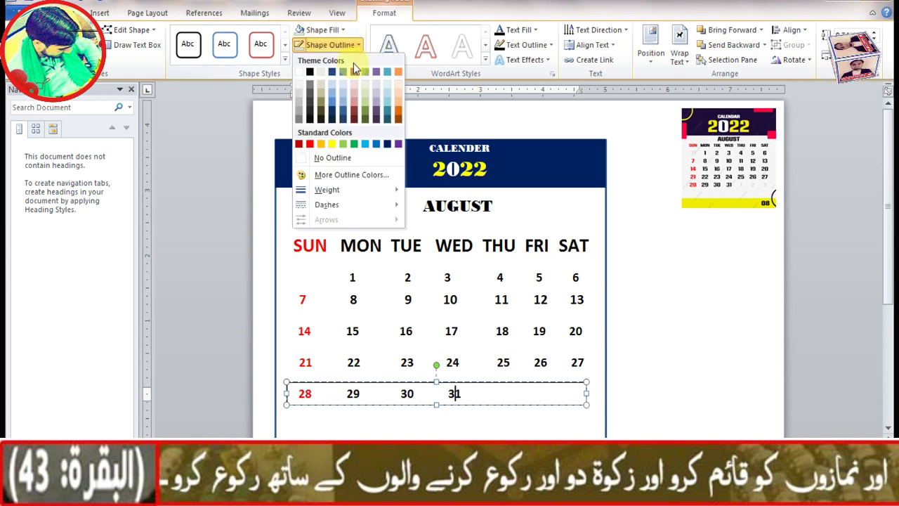
{"action": "left_click", "coordinate": [336, 158]}
{"action": "left_click", "coordinate": [389, 415]}
{"action": "key", "text": "ctrl+a"}
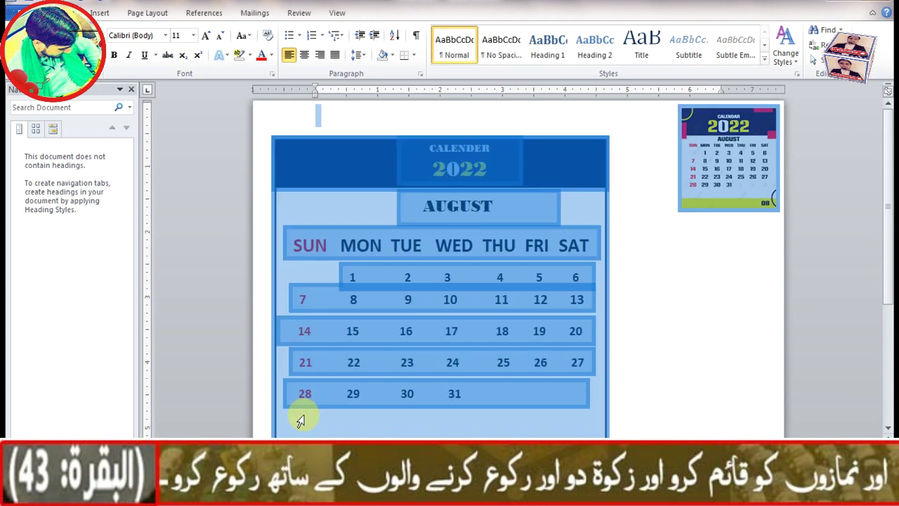
{"action": "left_click", "coordinate": [367, 425]}
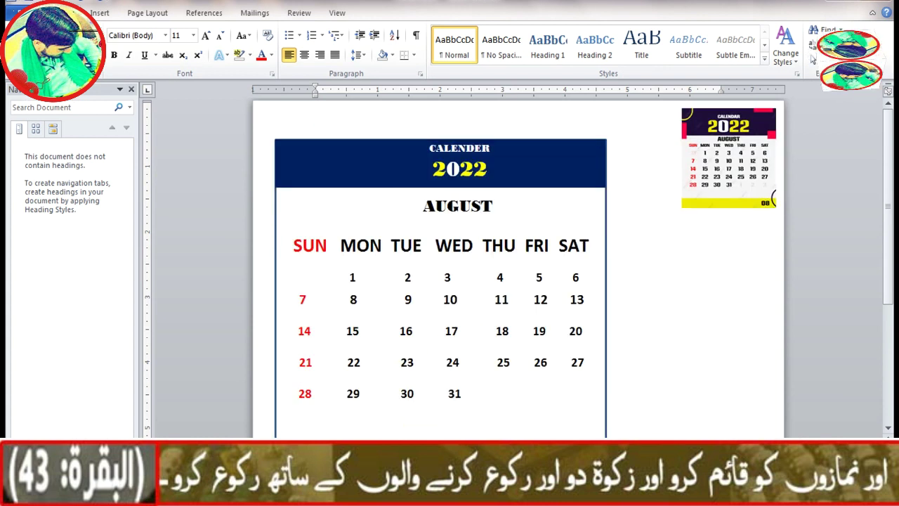
{"action": "left_click", "coordinate": [99, 12]}
- Draw a yellow-filled rectangle across the calendar's bottom edge
{"action": "left_click", "coordinate": [196, 55]}
{"action": "left_click", "coordinate": [195, 89]}
{"action": "left_click_drag", "start_coordinate": [274, 420], "coordinate": [605, 446]}
{"action": "left_click", "coordinate": [324, 39]}
{"action": "left_click", "coordinate": [344, 132]}
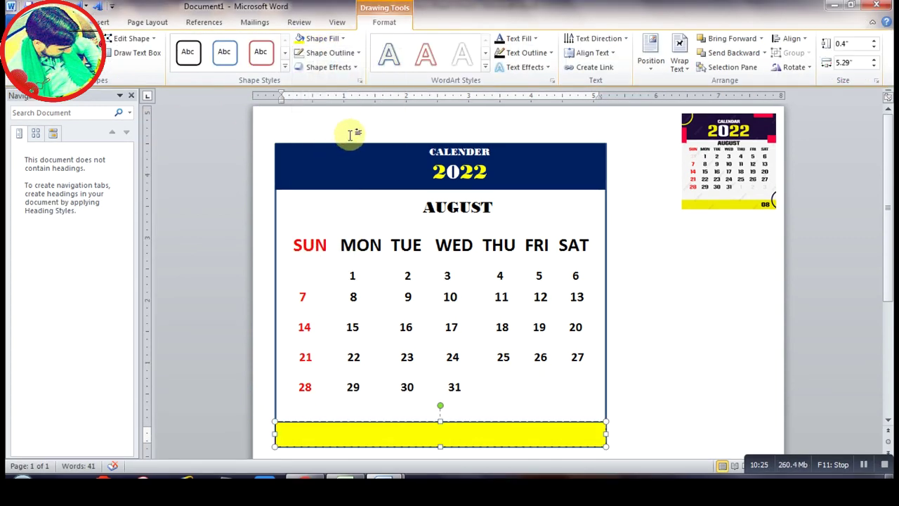
{"action": "left_click", "coordinate": [330, 52]}
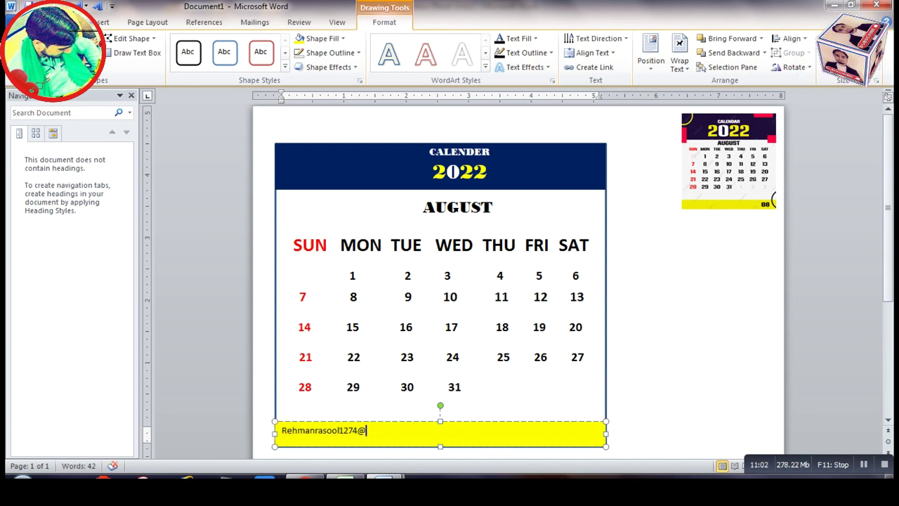
- Enter the contact e-mail address in the bar at 16 pt, centred
{"action": "type", "text": "gmail.com"}
{"action": "key", "text": "shift+Home"}
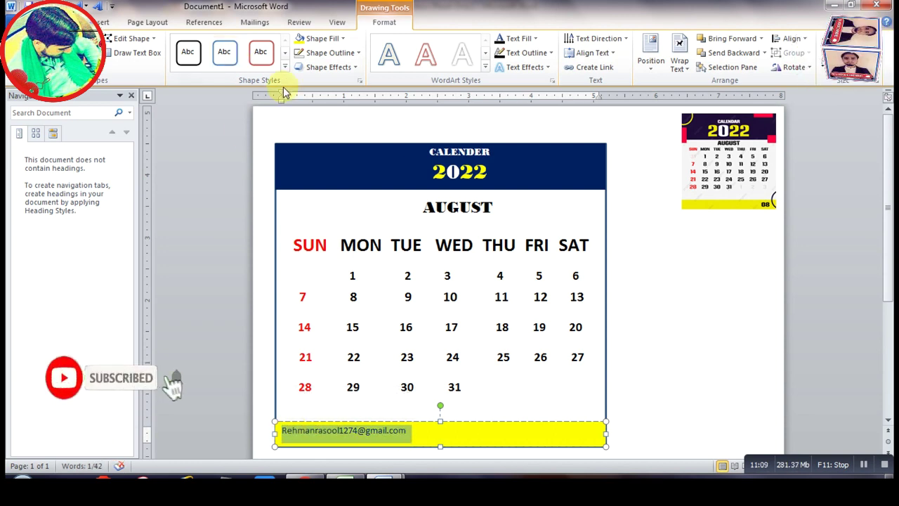
{"action": "left_click", "coordinate": [206, 43]}
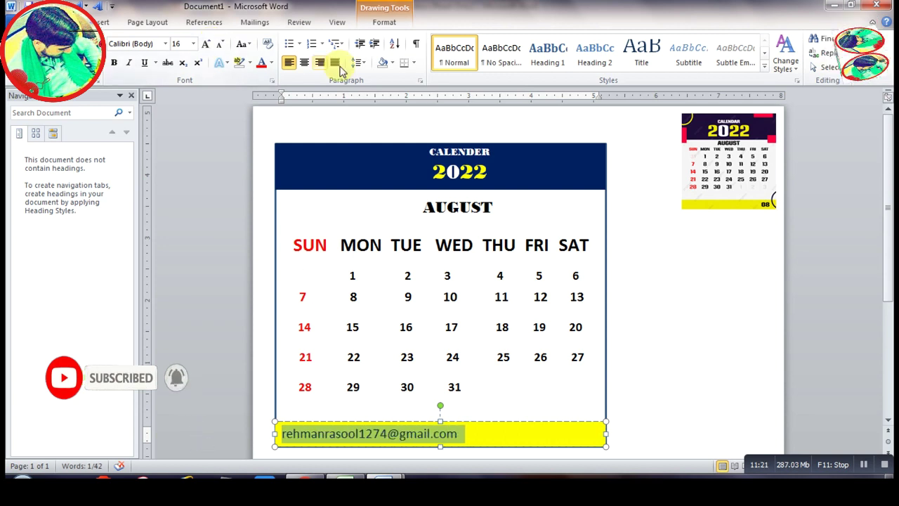
{"action": "left_click", "coordinate": [303, 64]}
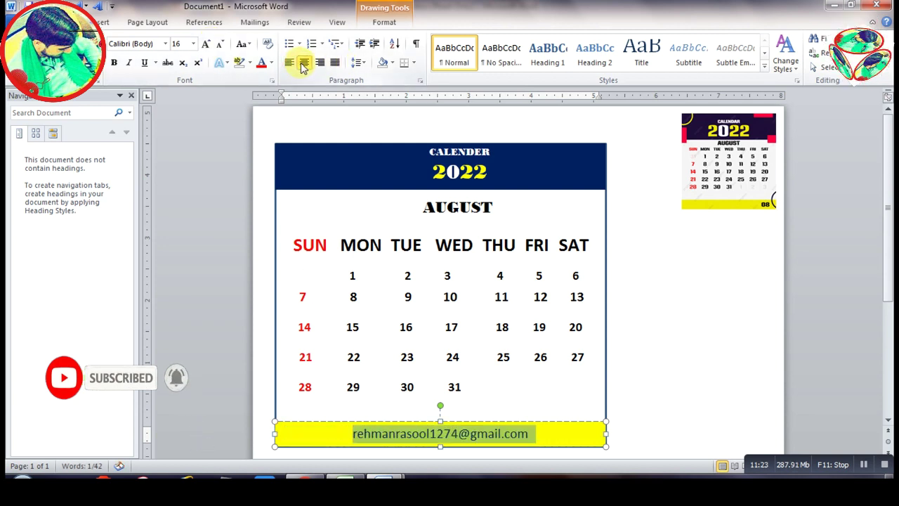
{"action": "left_click", "coordinate": [383, 434]}
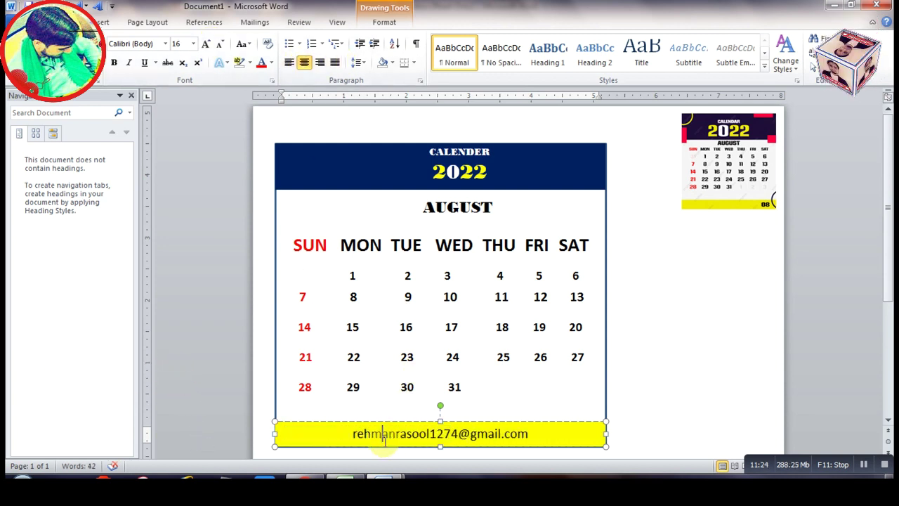
{"action": "left_click", "coordinate": [409, 329]}
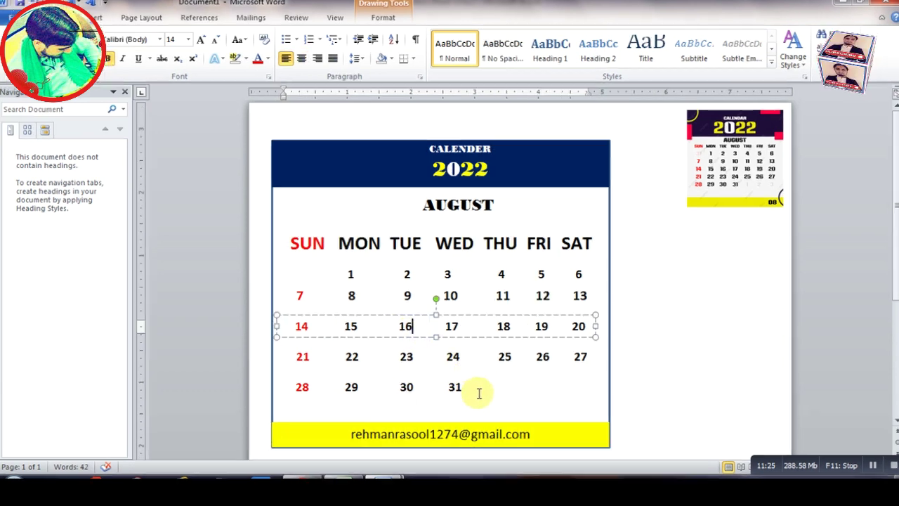
{"action": "left_click", "coordinate": [478, 388]}
{"action": "left_click", "coordinate": [673, 418]}
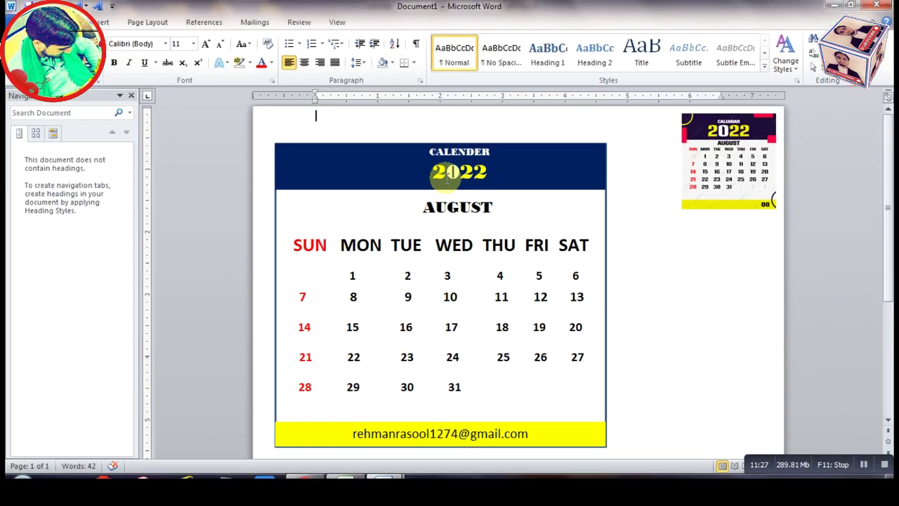
{"action": "left_click", "coordinate": [434, 172]}
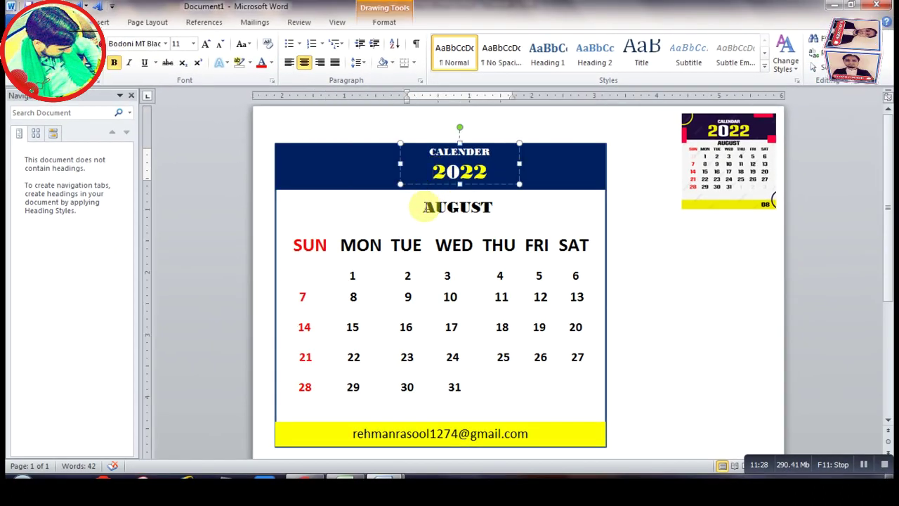